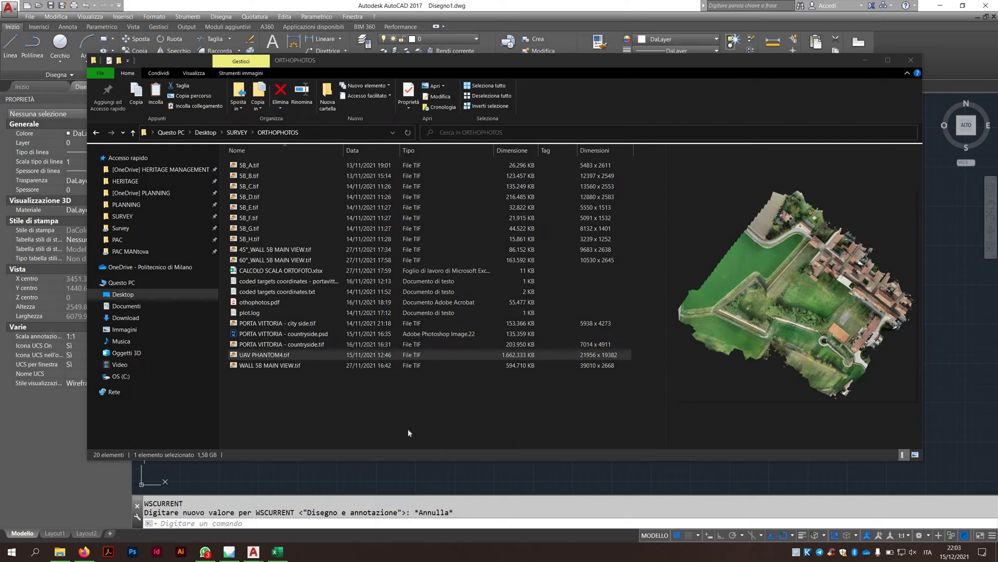
Check UAV PHANTOM4.tif in the ORTHOPHOTOS folder, then switch to the CALCOLO SCALA ORTOFOTO workbook in Excel and select the UAV ortho resolution
{"action": "left_click", "coordinate": [600, 358]}
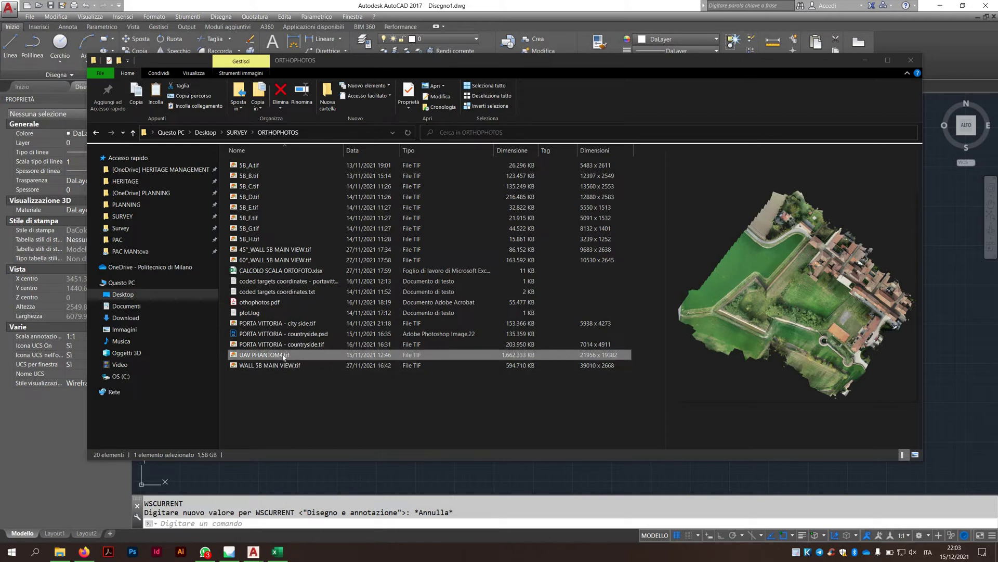
{"action": "left_click", "coordinate": [601, 358]}
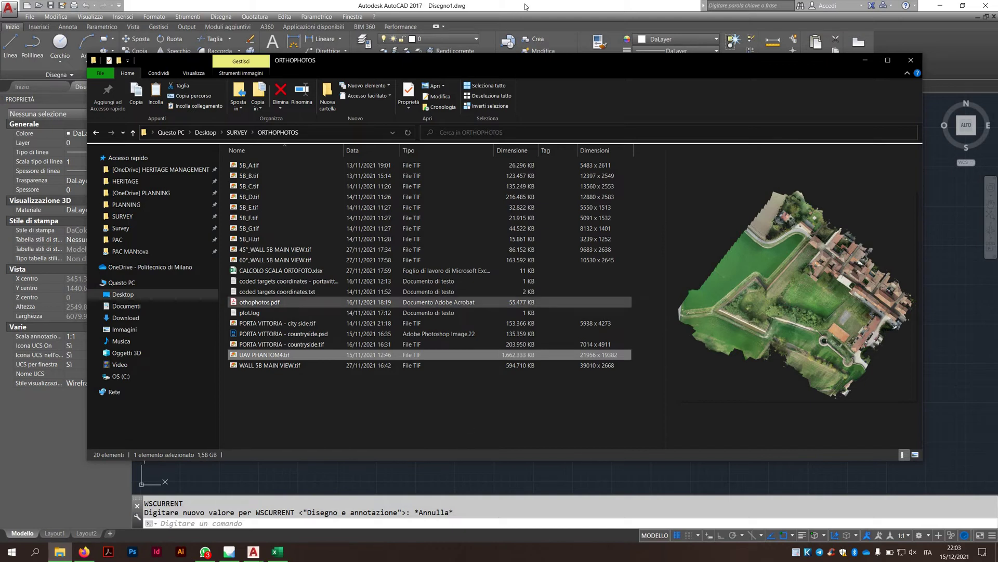
{"action": "left_click", "coordinate": [507, 6]}
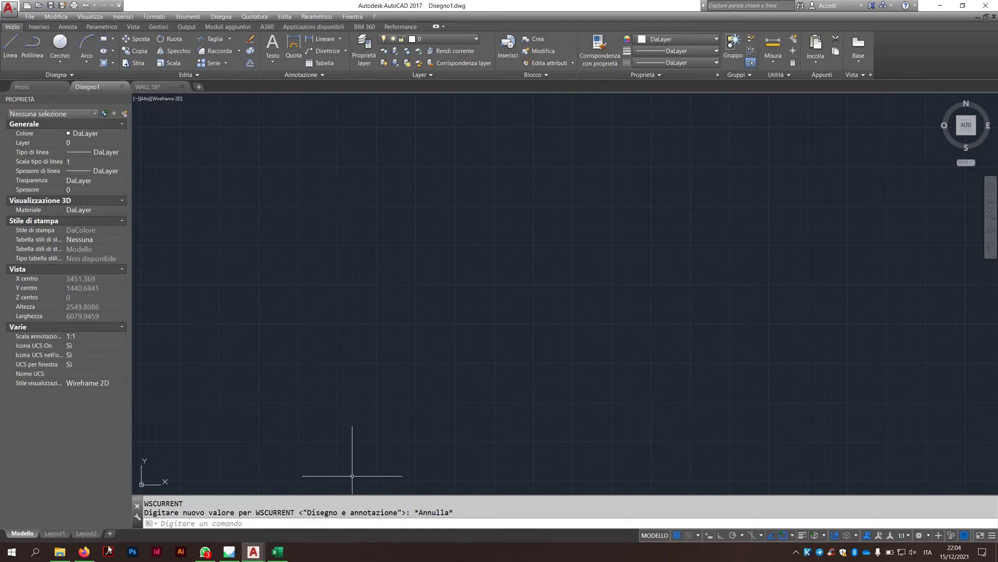
{"action": "key", "text": "alt+Tab"}
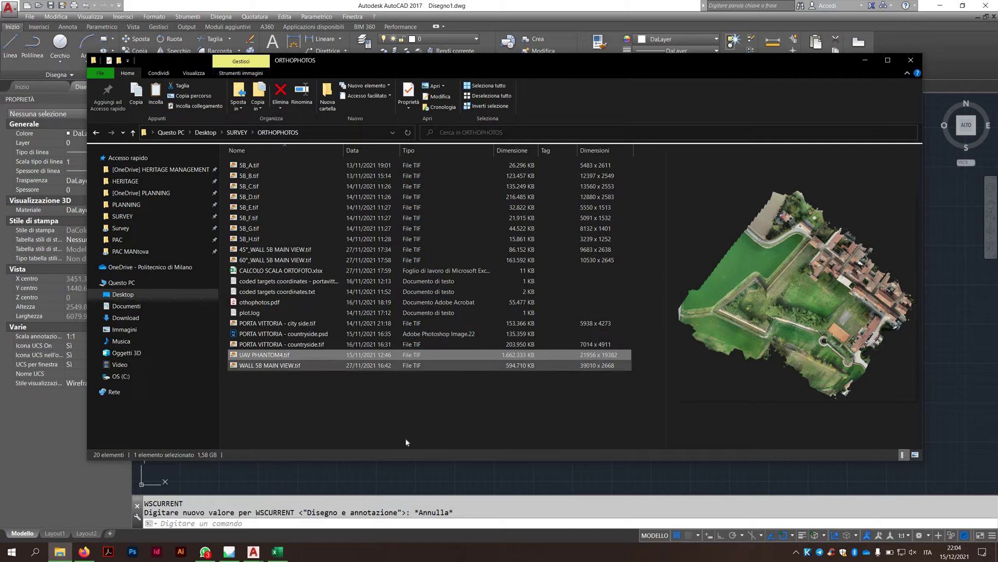
{"action": "mouse_move", "coordinate": [277, 551]}
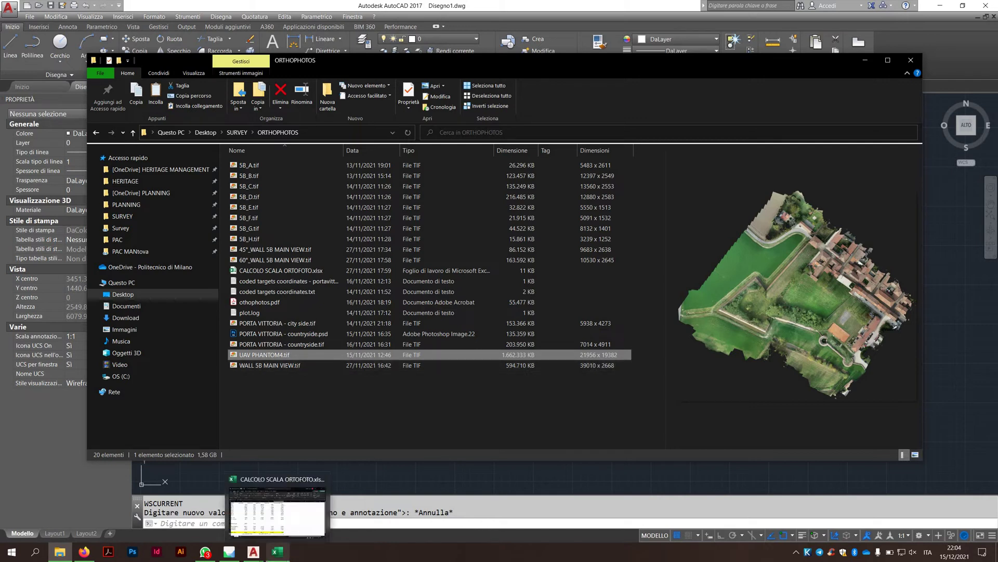
{"action": "left_click", "coordinate": [277, 512]}
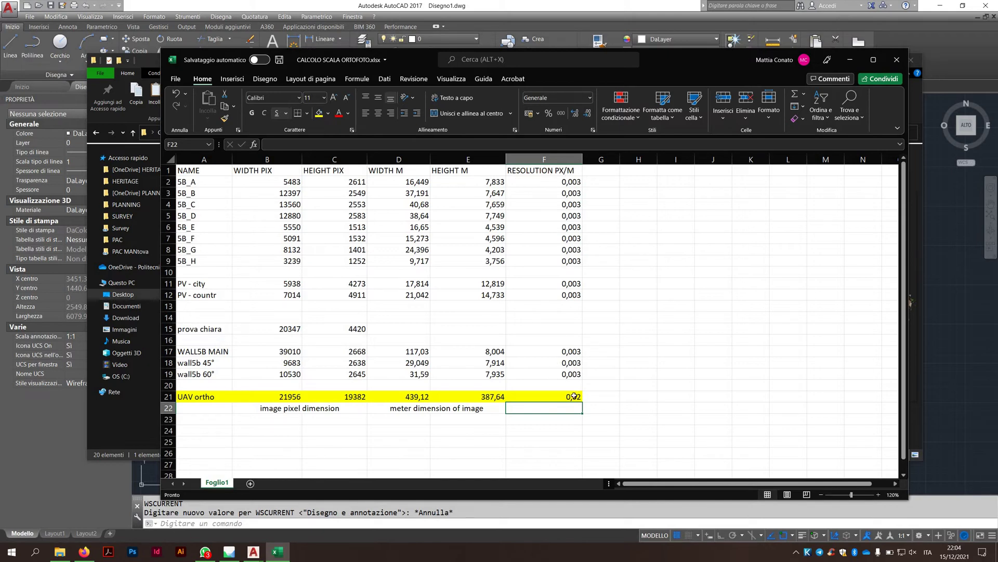
{"action": "key", "text": "Up"}
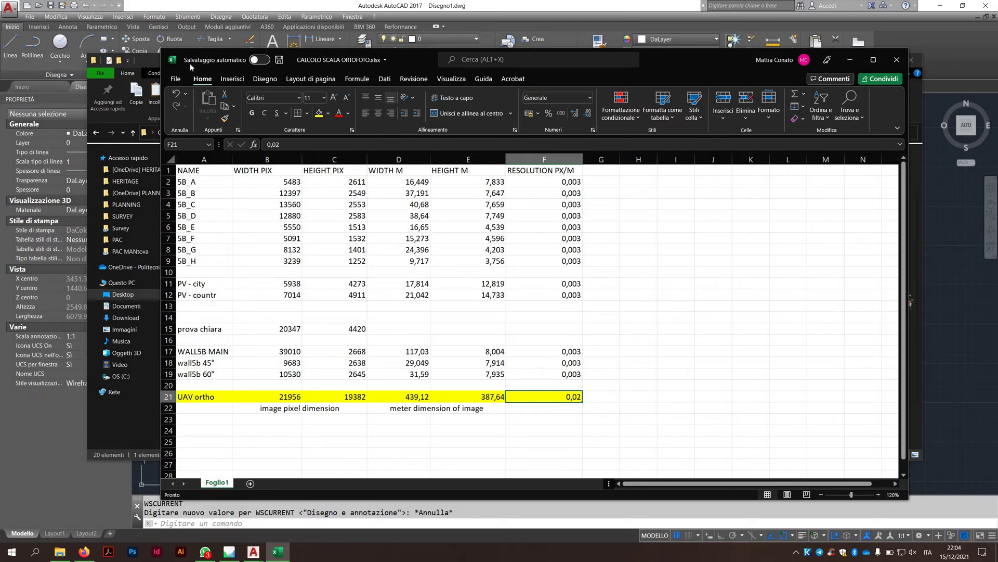
Arrange the ORTHOPHOTOS folder beside the workbook so the pixel dimensions of UAV PHANTOM4.tif and the UAV ortho row are both in view
{"action": "left_click_drag", "start_coordinate": [190, 64], "coordinate": [302, 64]}
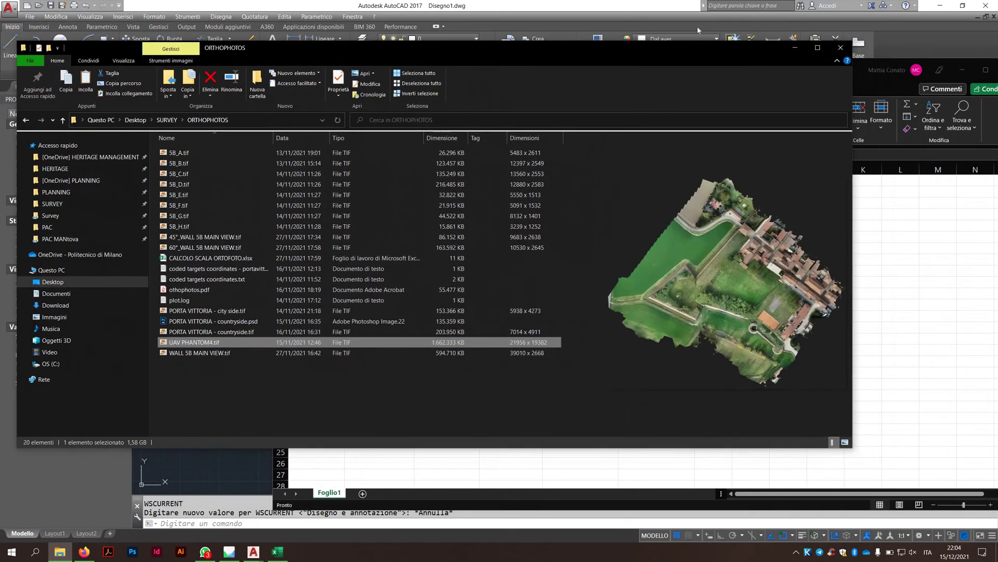
{"action": "mouse_move", "coordinate": [698, 30]}
{"action": "left_mouse_down"}
{"action": "mouse_move", "coordinate": [684, 9]}
{"action": "mouse_move", "coordinate": [709, 29]}
{"action": "left_mouse_up"}
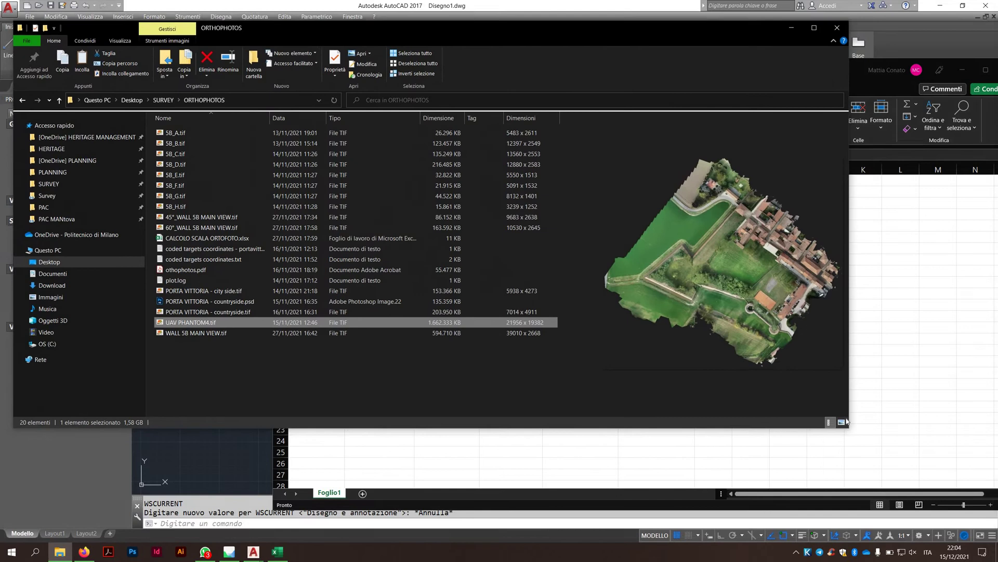
{"action": "left_click_drag", "start_coordinate": [635, 340], "coordinate": [488, 344]}
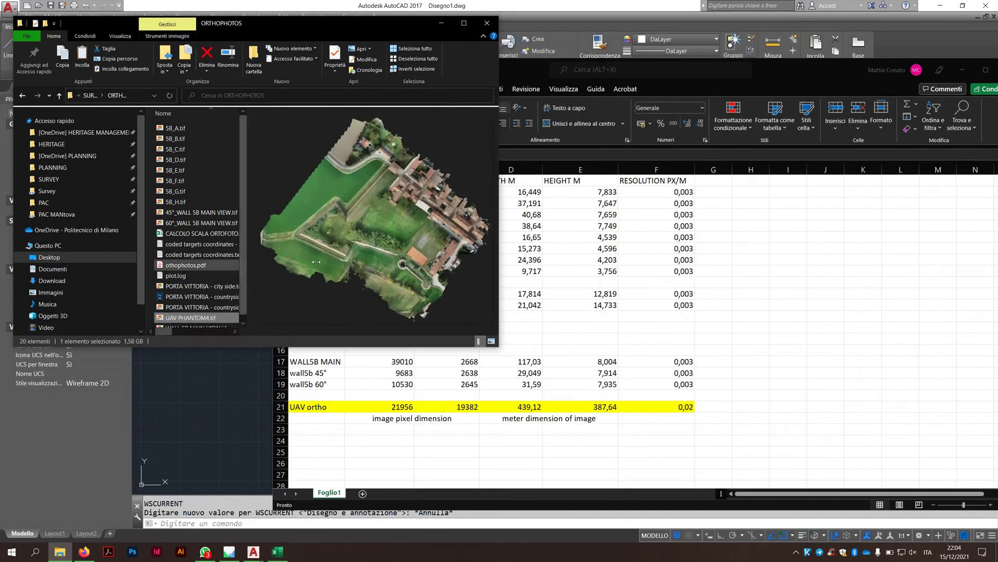
{"action": "left_click_drag", "start_coordinate": [248, 259], "coordinate": [315, 260]}
{"action": "left_click_drag", "start_coordinate": [187, 331], "coordinate": [276, 314]}
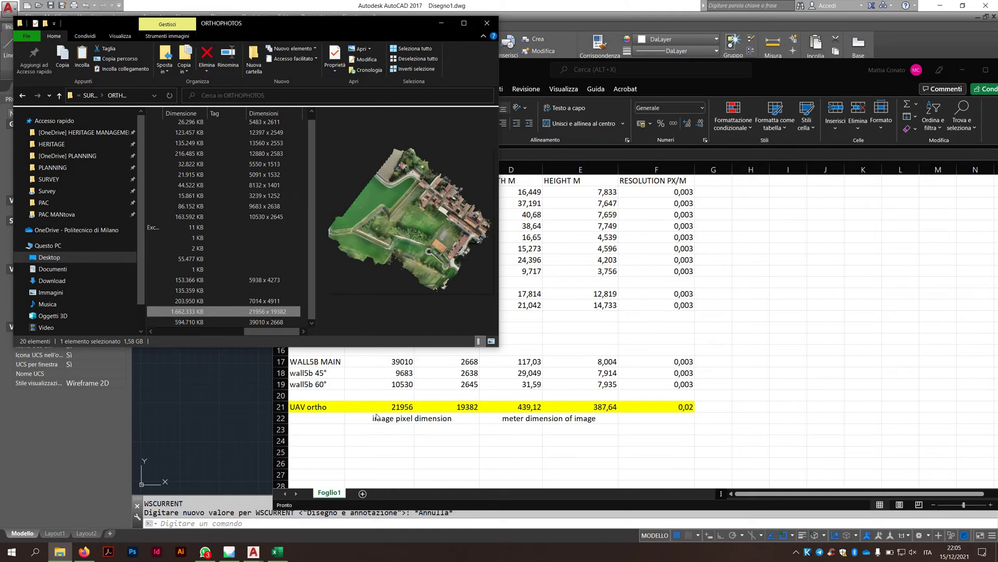
Review the UAV ortho's pixel height in C21 and the WIDTH M and HEIGHT M column headings
{"action": "left_click", "coordinate": [442, 416]}
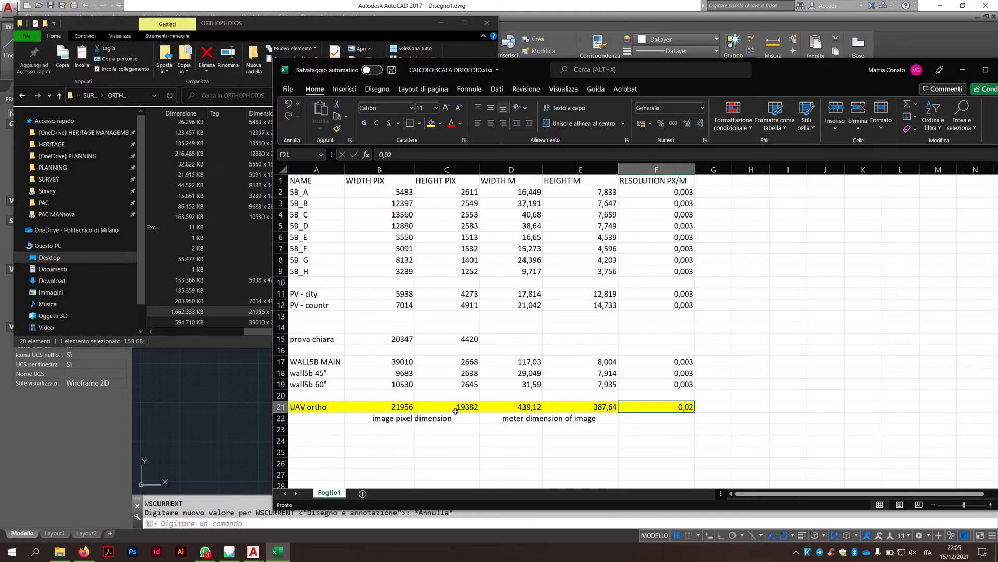
{"action": "double_click", "coordinate": [457, 409]}
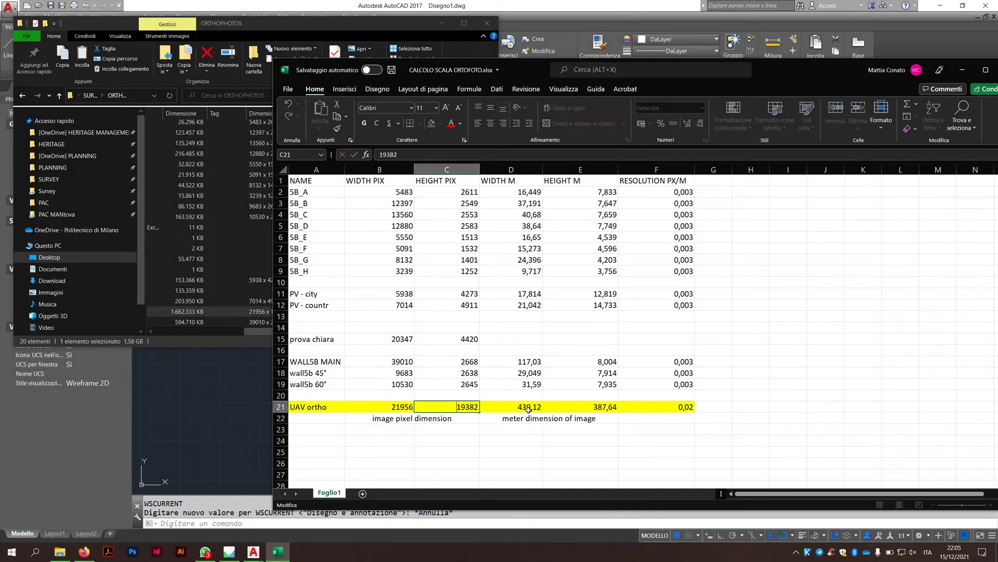
{"action": "key", "text": "Return"}
{"action": "key", "text": "Return"}
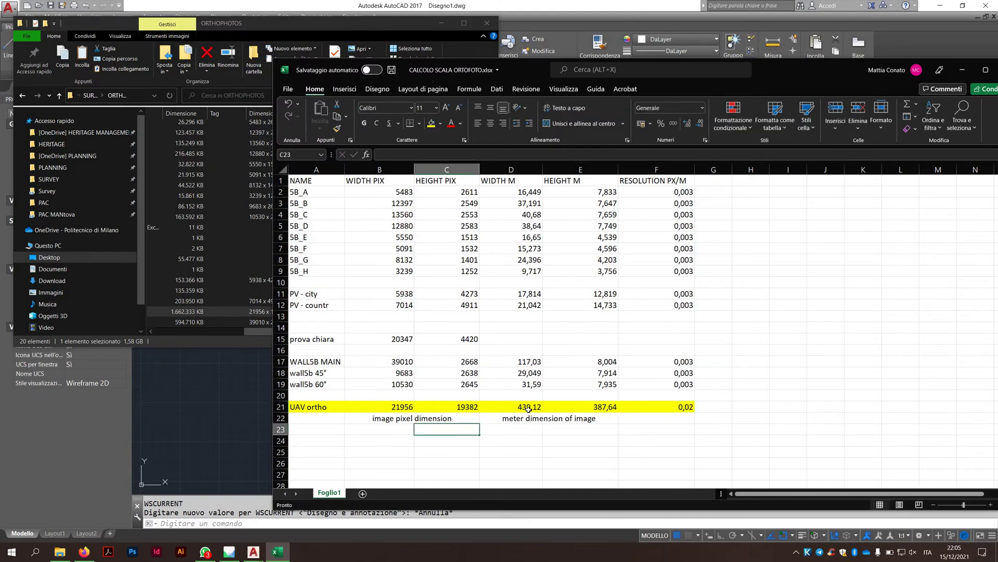
{"action": "left_click", "coordinate": [493, 186]}
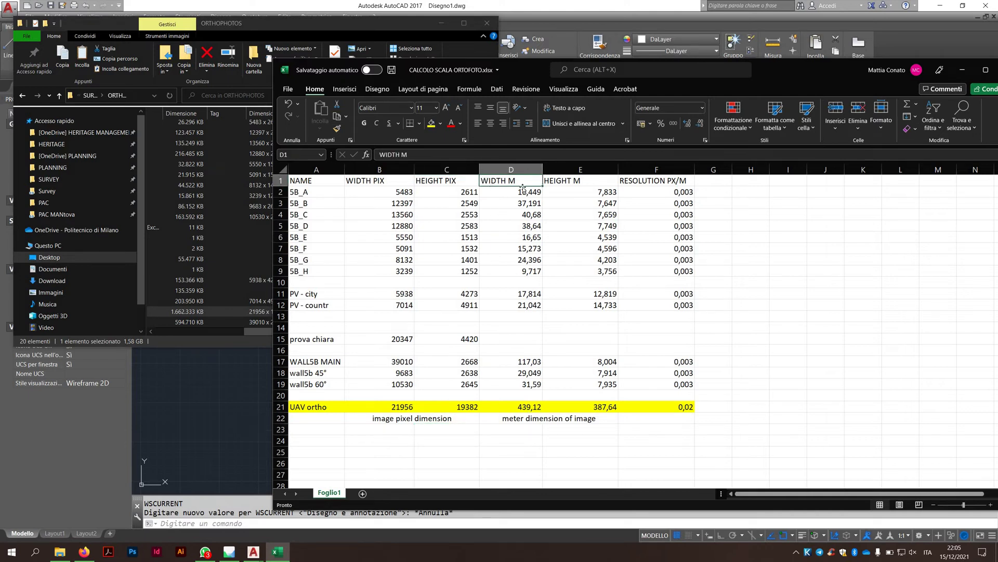
{"action": "left_click", "coordinate": [559, 184]}
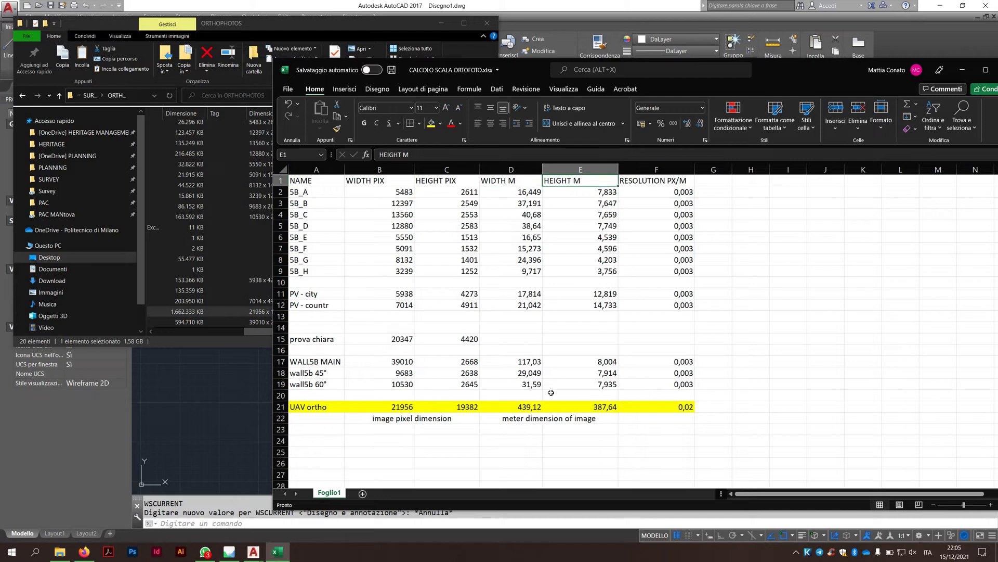
Calculate the UAV ortho's width in metres in D21 with the formula =B21*F21
{"action": "left_click", "coordinate": [513, 407]}
{"action": "type", "text": "="}
{"action": "left_click", "coordinate": [381, 409]}
{"action": "type", "text": "*F21"}
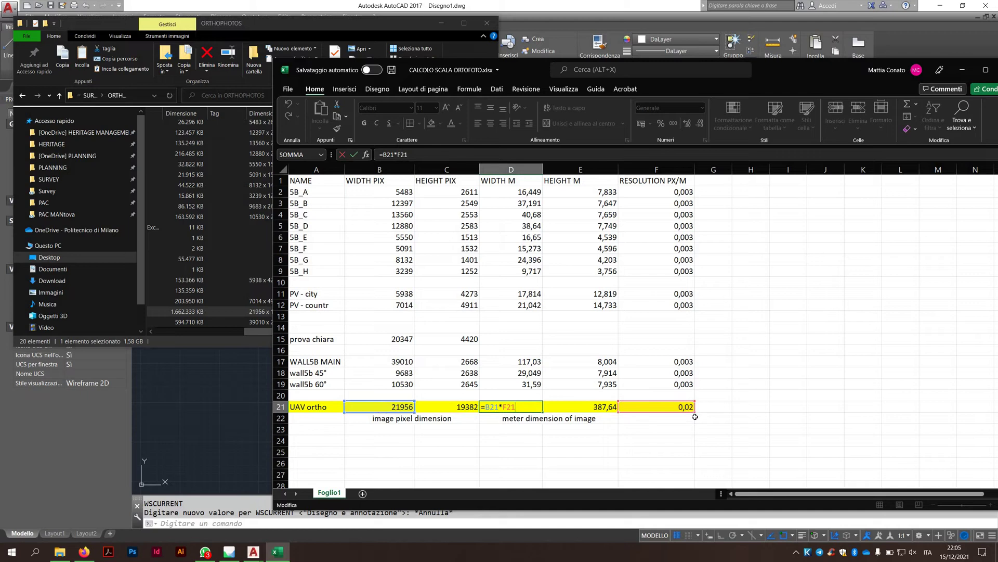
{"action": "left_click", "coordinate": [512, 432]}
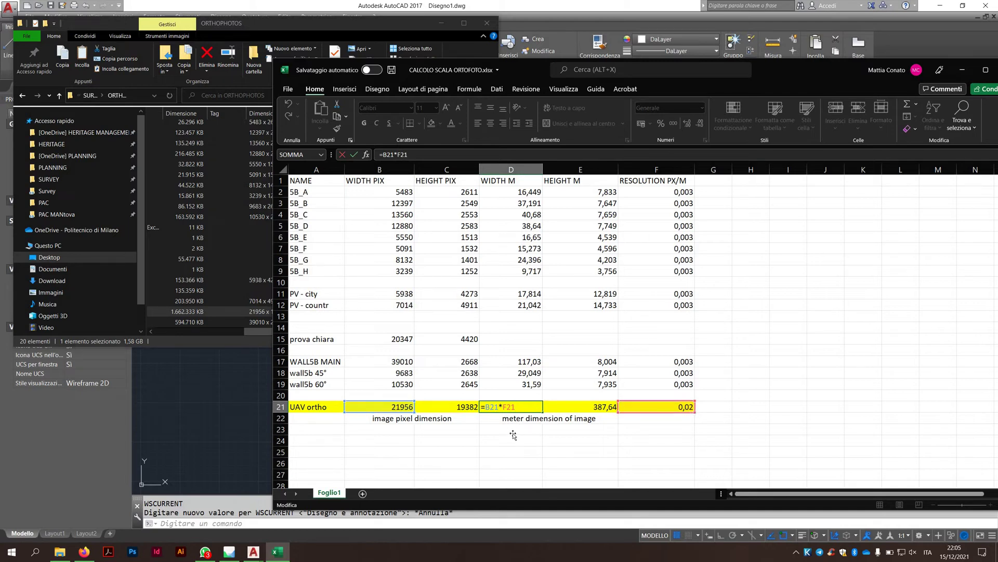
{"action": "left_click", "coordinate": [528, 407]}
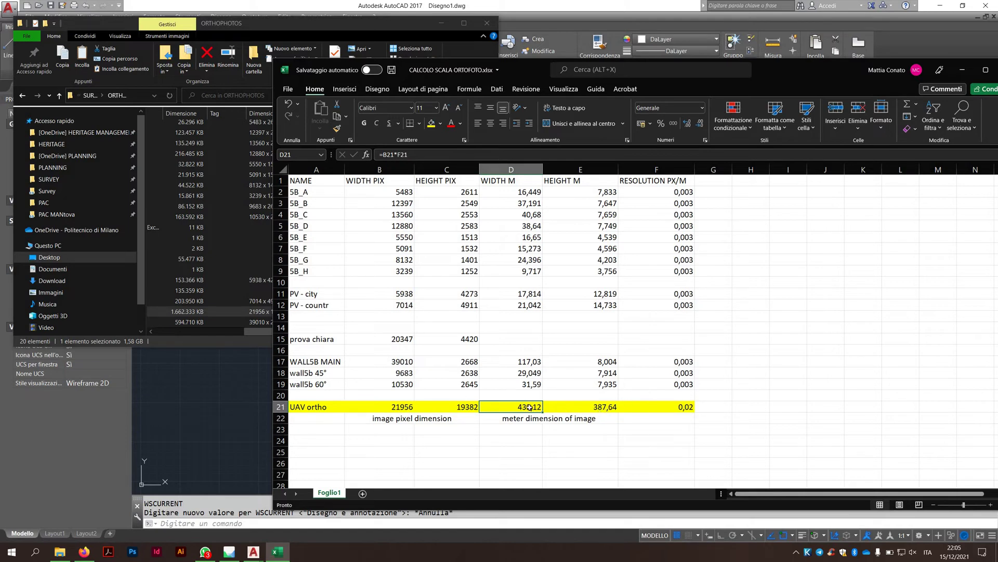
Review the formula for the UAV ortho's height in metres in E21
{"action": "left_click", "coordinate": [568, 408]}
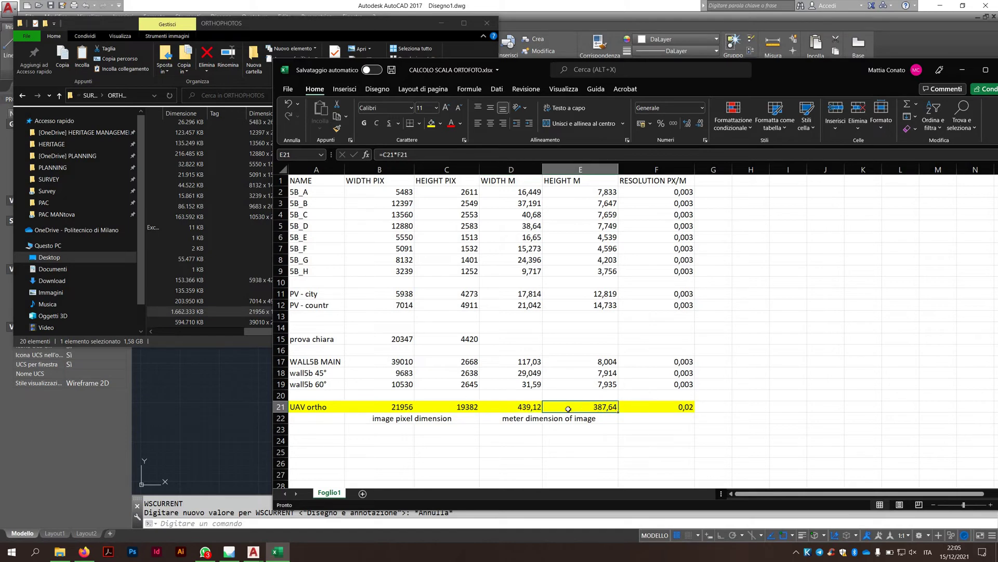
{"action": "key", "text": "Left"}
{"action": "key", "text": "Right"}
Switch to AutoCAD and choose UAV PHANTOM4.tif from the SURVEY folder's ORTHOPHOTOS subfolder as the image to attach
{"action": "key", "text": "alt+Tab"}
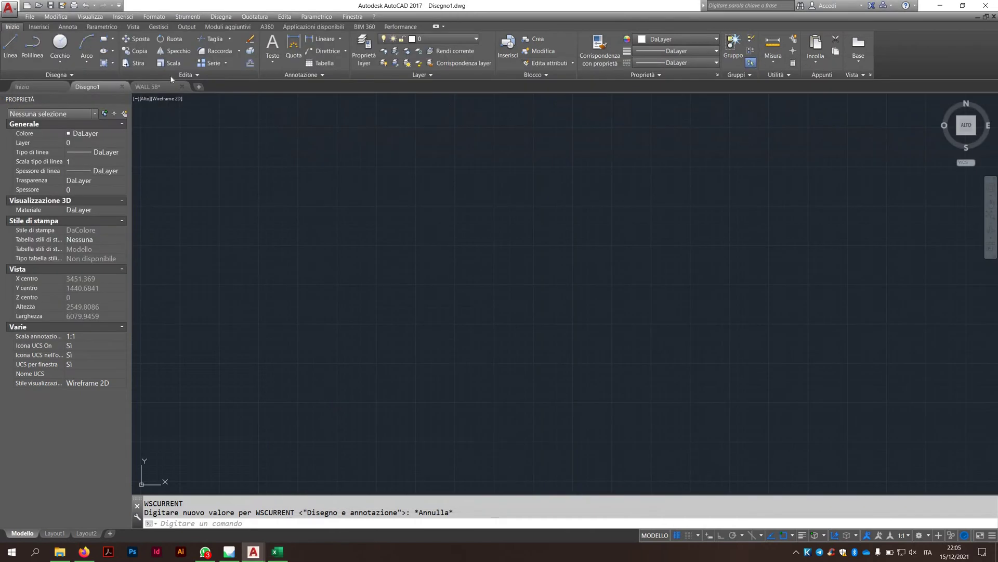
{"action": "left_click", "coordinate": [70, 27]}
{"action": "left_click", "coordinate": [41, 28]}
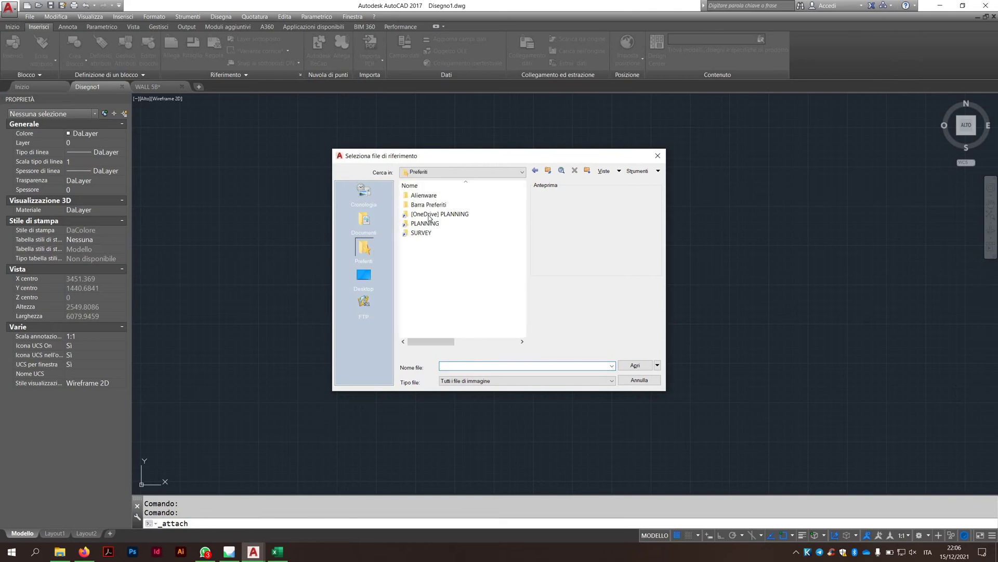
{"action": "left_click", "coordinate": [427, 233]}
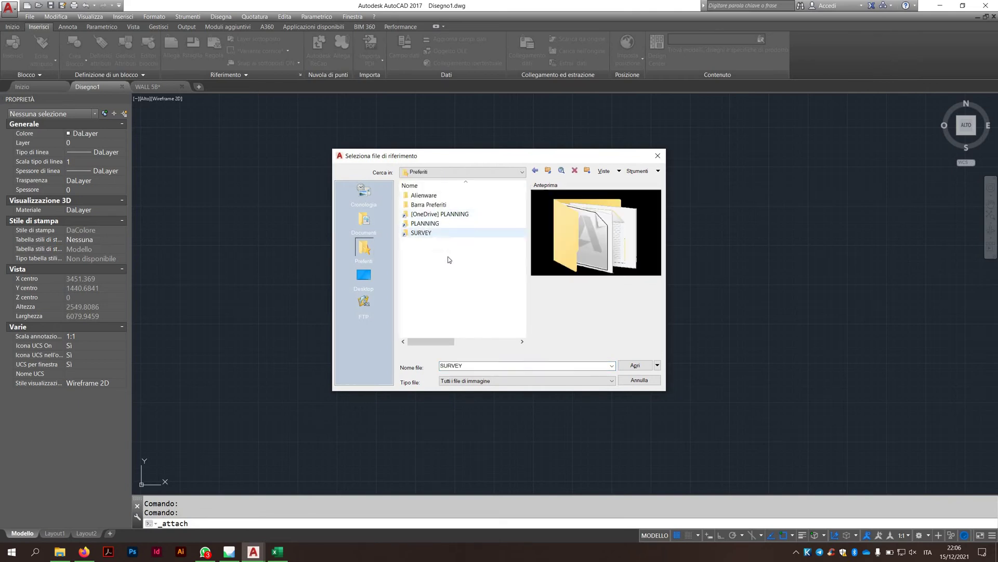
{"action": "key", "text": "Return"}
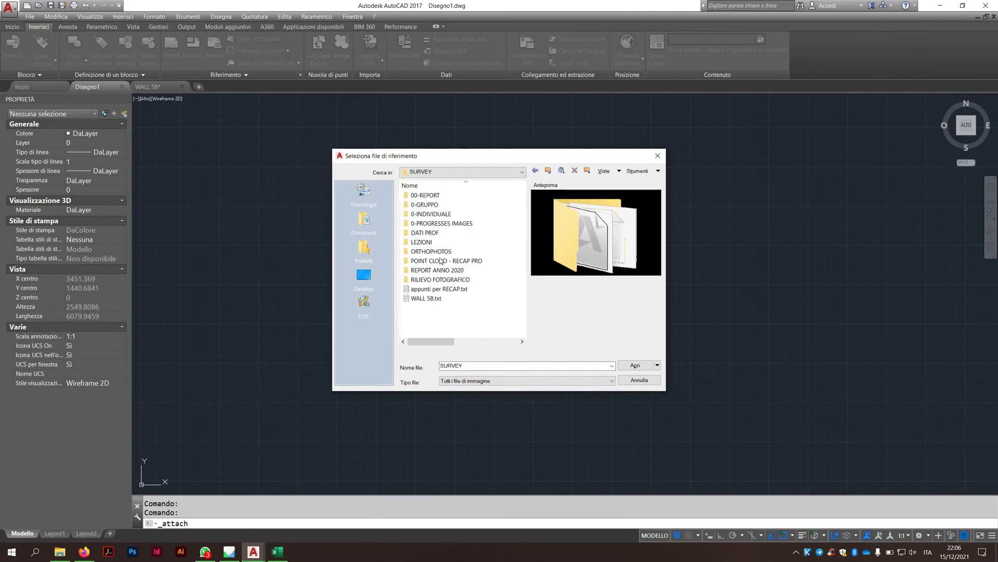
{"action": "double_click", "coordinate": [441, 252]}
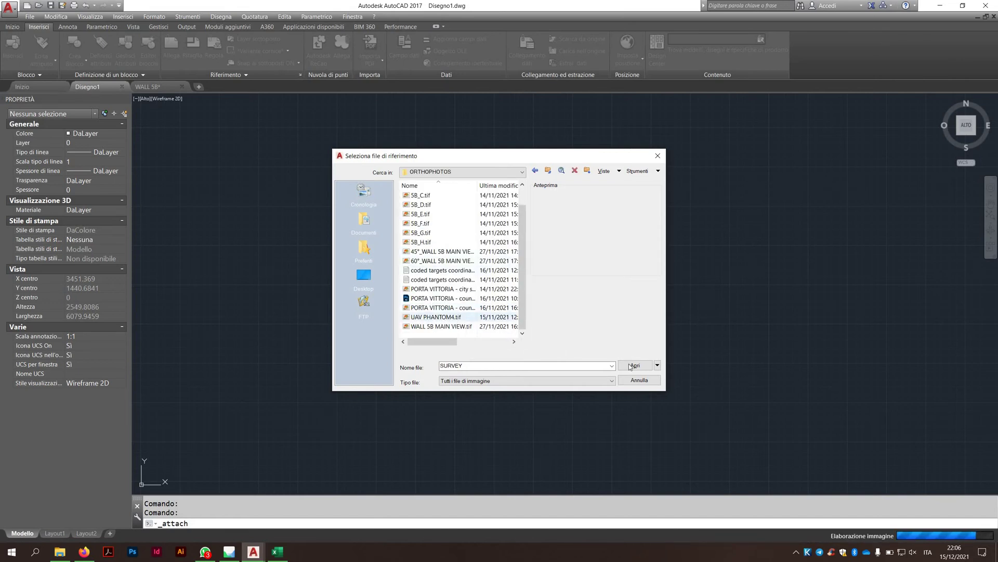
{"action": "key", "text": "Return"}
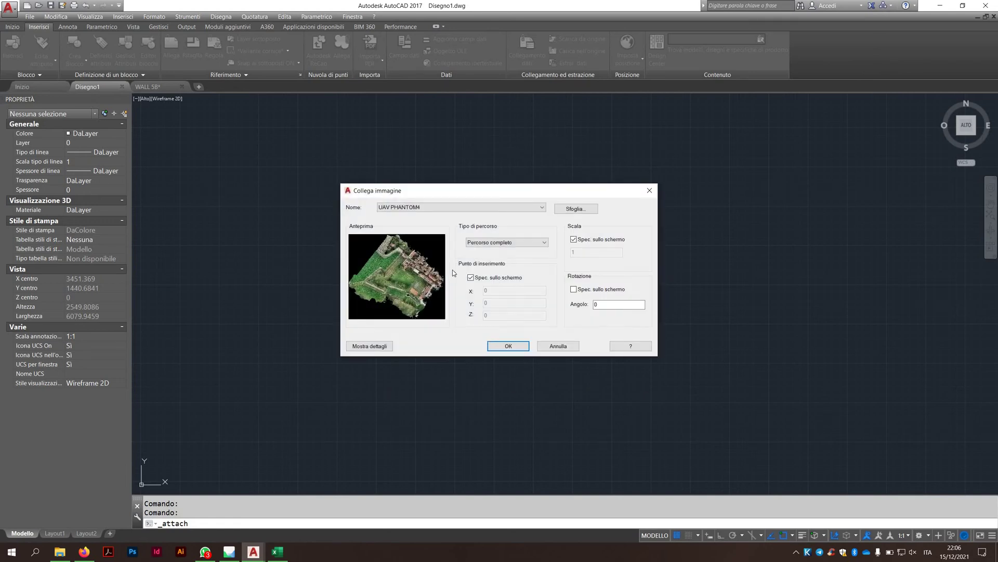
Attach the UAV PHANTOM4 image at insertion point 0,0,0 with scale 1 and rotation 0, without specifying scale or position on screen
{"action": "left_click", "coordinate": [570, 240]}
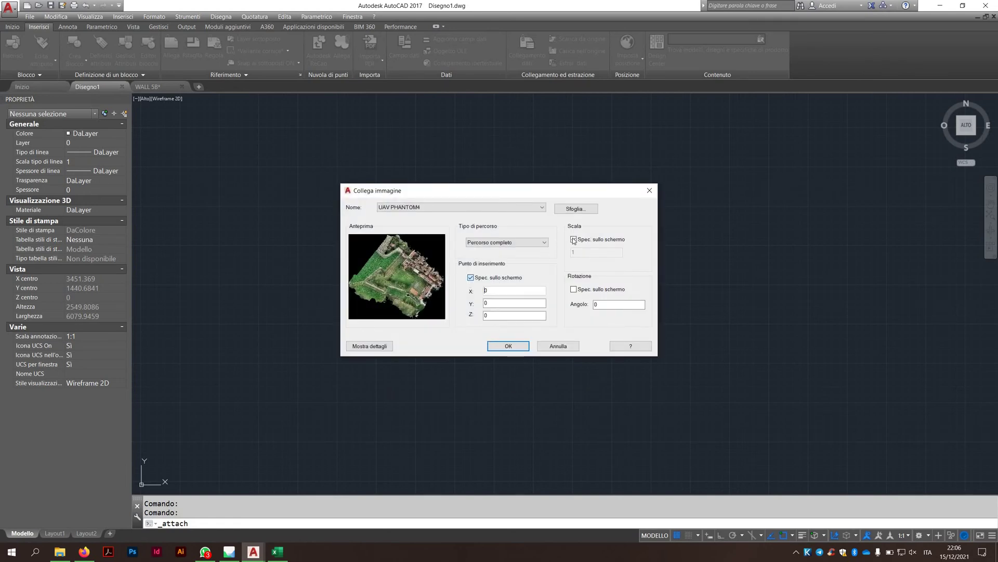
{"action": "left_click", "coordinate": [471, 277]}
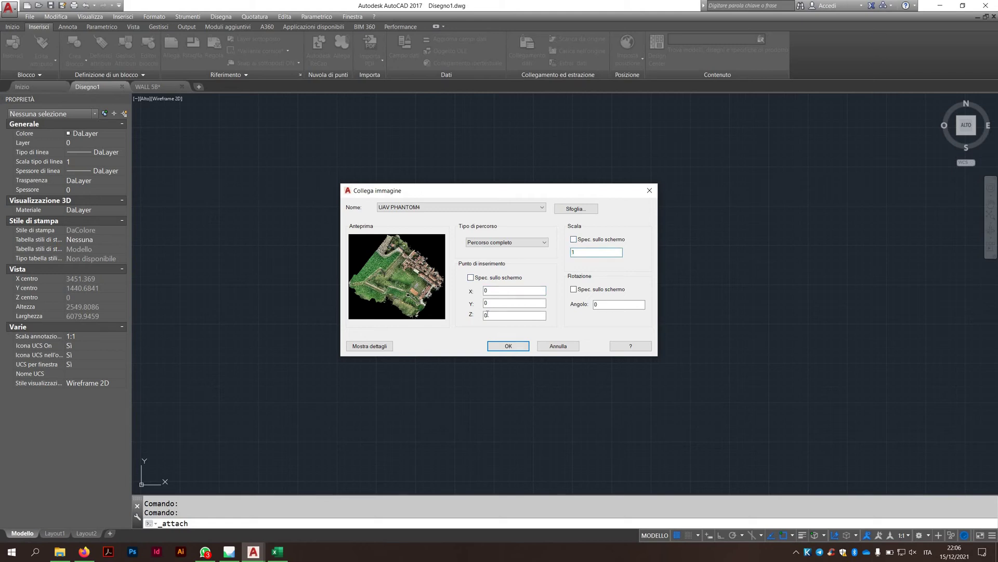
{"action": "left_click", "coordinate": [513, 347]}
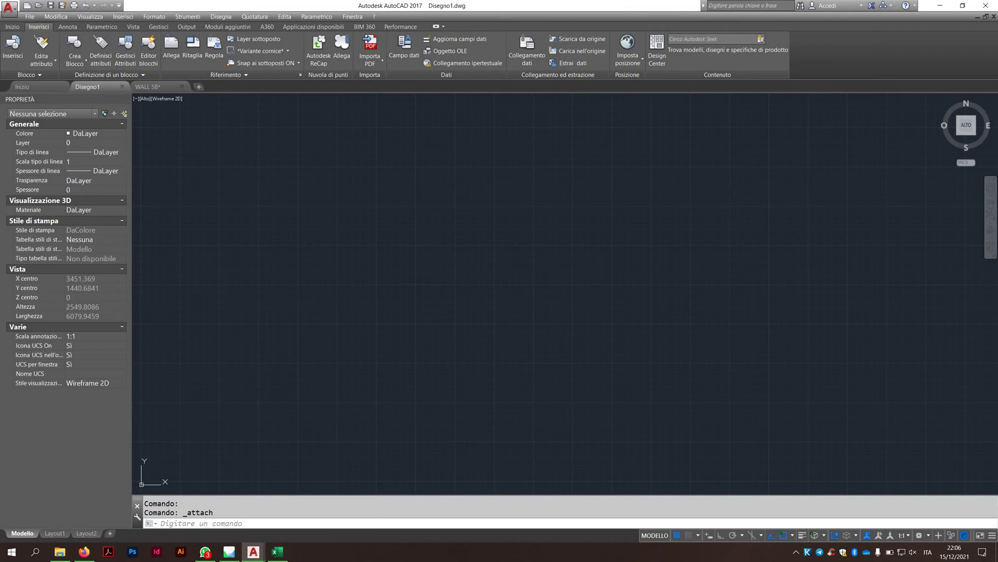
Select the attached UAV PHANTOM4 raster image in the drawing to show its properties
{"action": "scroll", "coordinate": [433, 349], "scroll_direction": "down", "scroll_amount": 5}
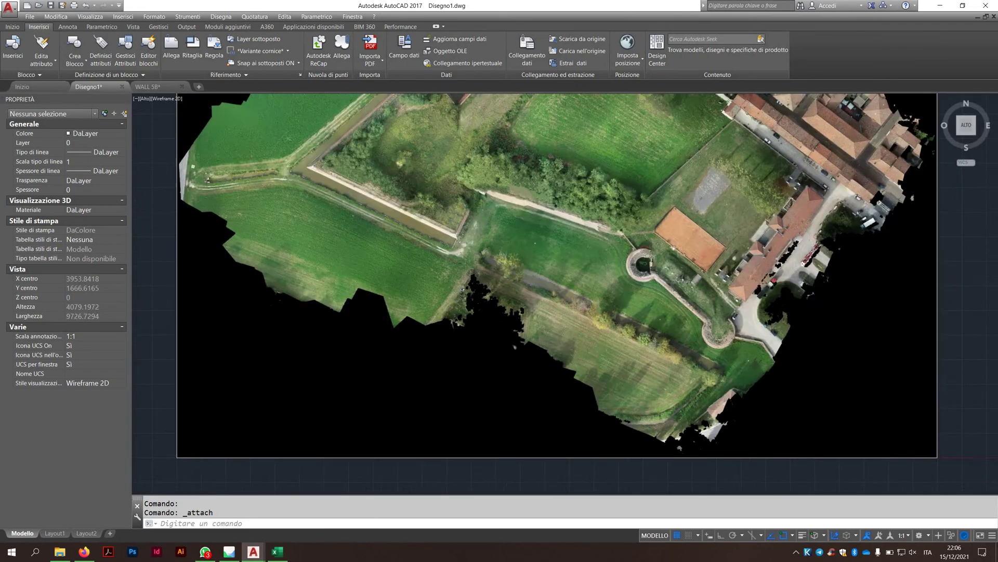
{"action": "middle_click_drag", "start_coordinate": [453, 316], "coordinate": [455, 342]}
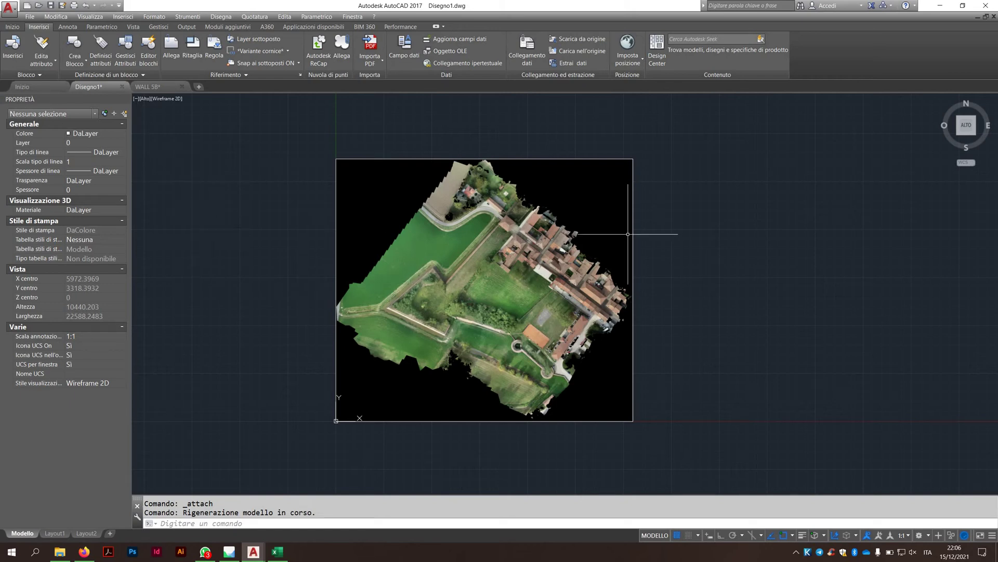
{"action": "left_click", "coordinate": [664, 228]}
{"action": "left_click", "coordinate": [584, 278]}
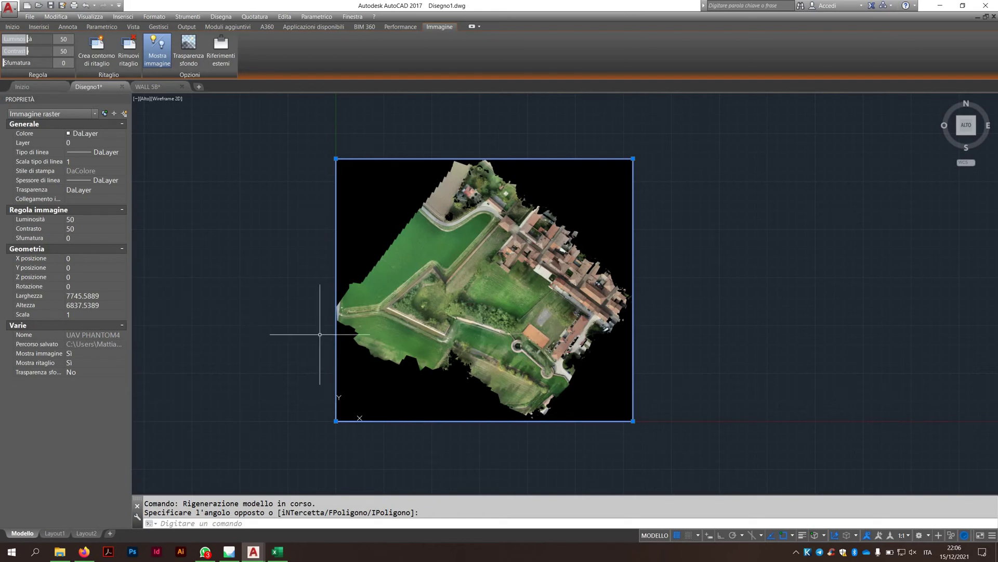
{"action": "right_click", "coordinate": [256, 298]}
{"action": "left_click", "coordinate": [230, 278]}
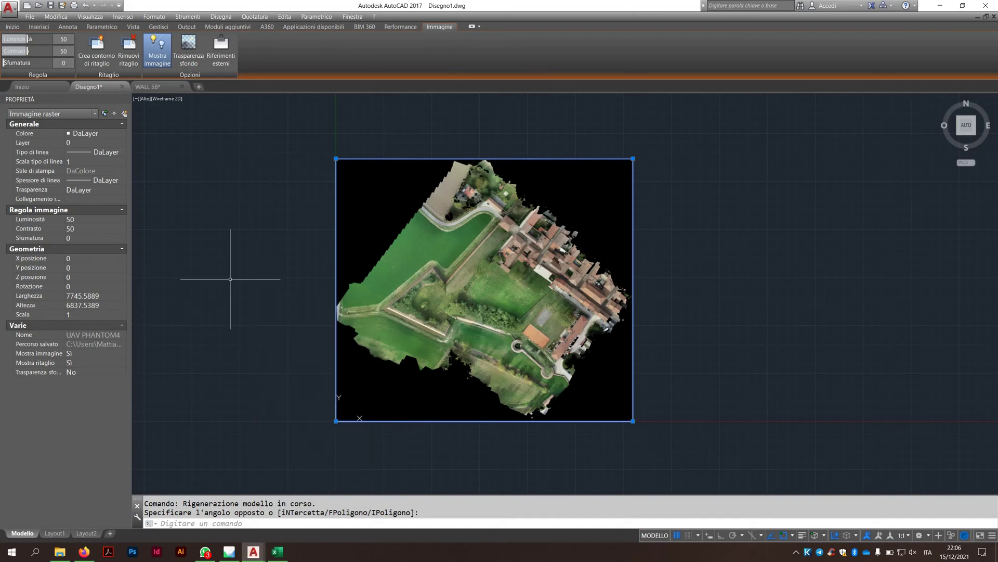
{"action": "left_click", "coordinate": [208, 312]}
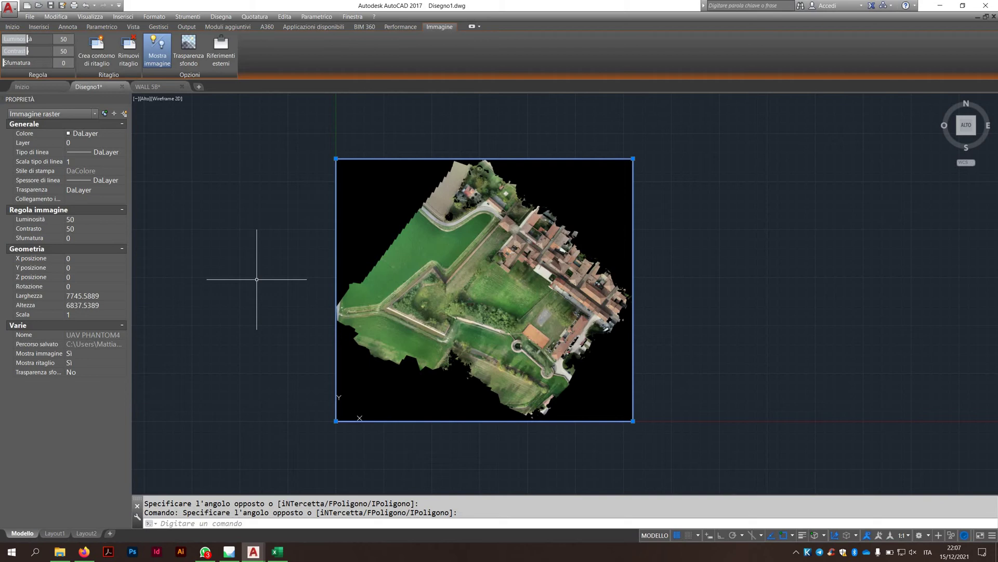
Switch to Excel and copy the UAV ortho's width in metres from cell D21
{"action": "left_click", "coordinate": [89, 296]}
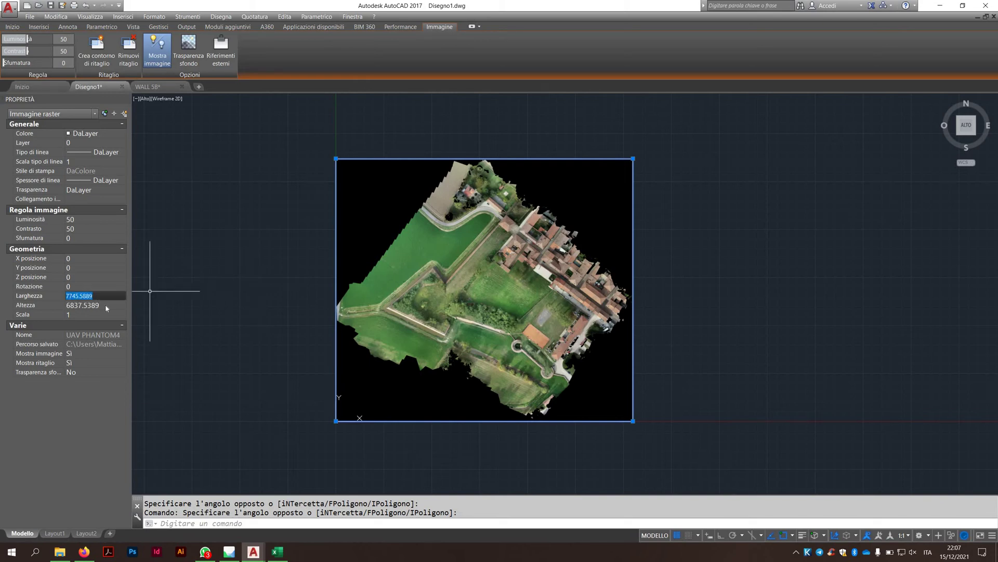
{"action": "left_click", "coordinate": [277, 551]}
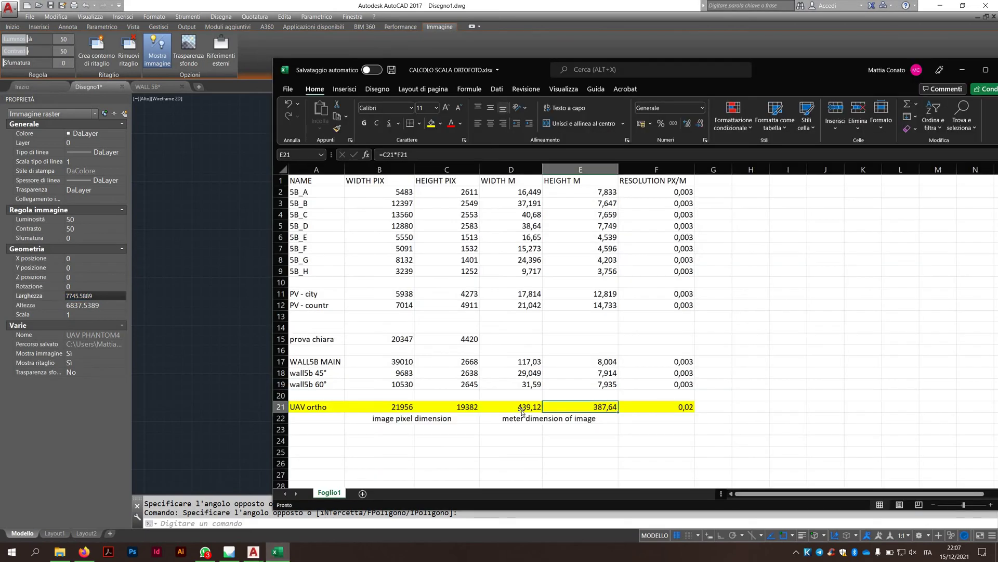
{"action": "left_click", "coordinate": [522, 411]}
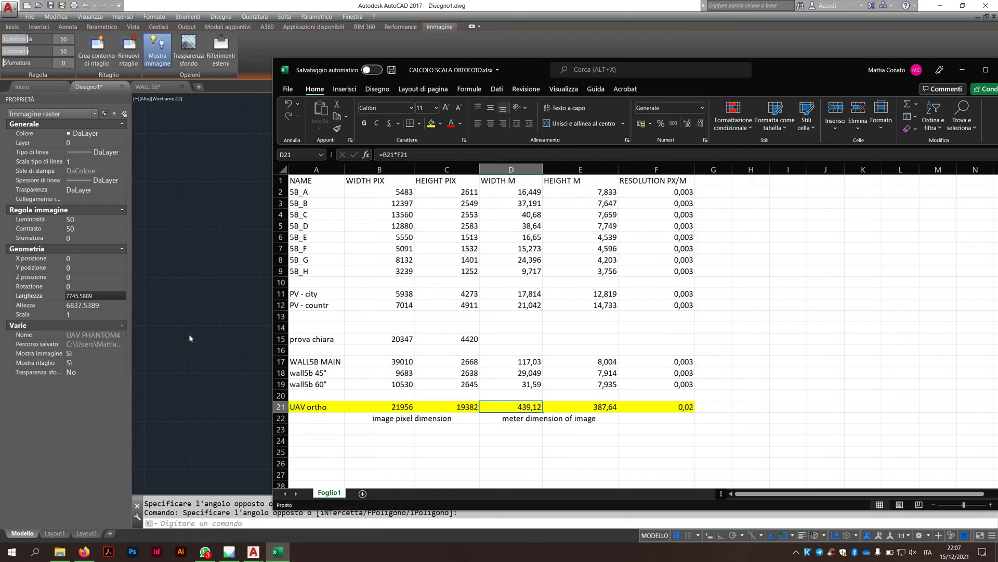
{"action": "key", "text": "ctrl+c"}
Return to AutoCAD and try to set the UAV PHANTOM4 image's width to 439,12 with a decimal comma
{"action": "left_click", "coordinate": [107, 295]}
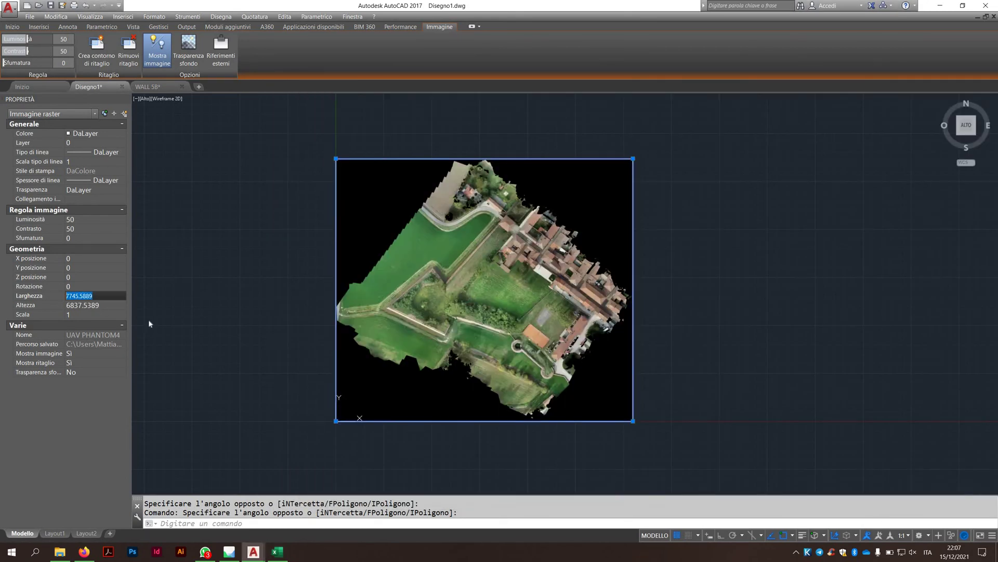
{"action": "key", "text": "BackSpace"}
{"action": "left_click", "coordinate": [277, 551]}
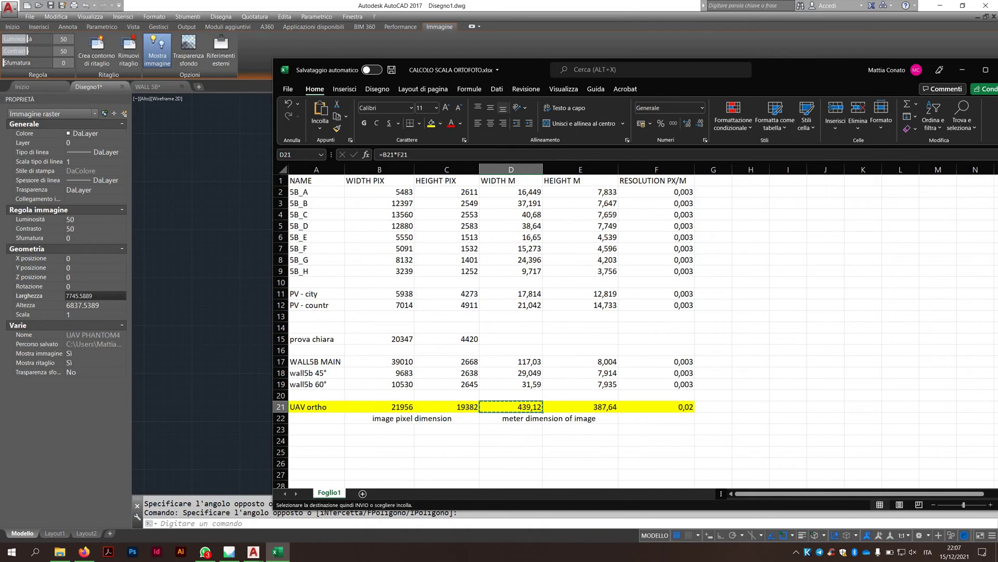
{"action": "key", "text": "alt+Tab"}
{"action": "type", "text": "43"}
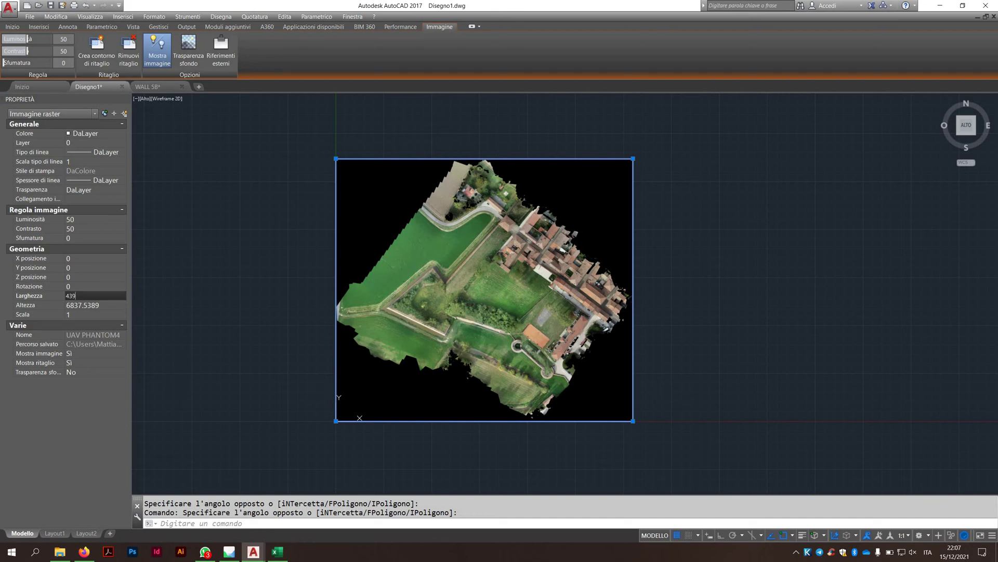
{"action": "type", "text": "9,12"}
{"action": "key", "text": "Tab"}
Set the UAV PHANTOM4 image's width to 439.12, using a decimal point
{"action": "left_click", "coordinate": [98, 295]}
{"action": "type", "text": "439.12"}
{"action": "key", "text": "Tab"}
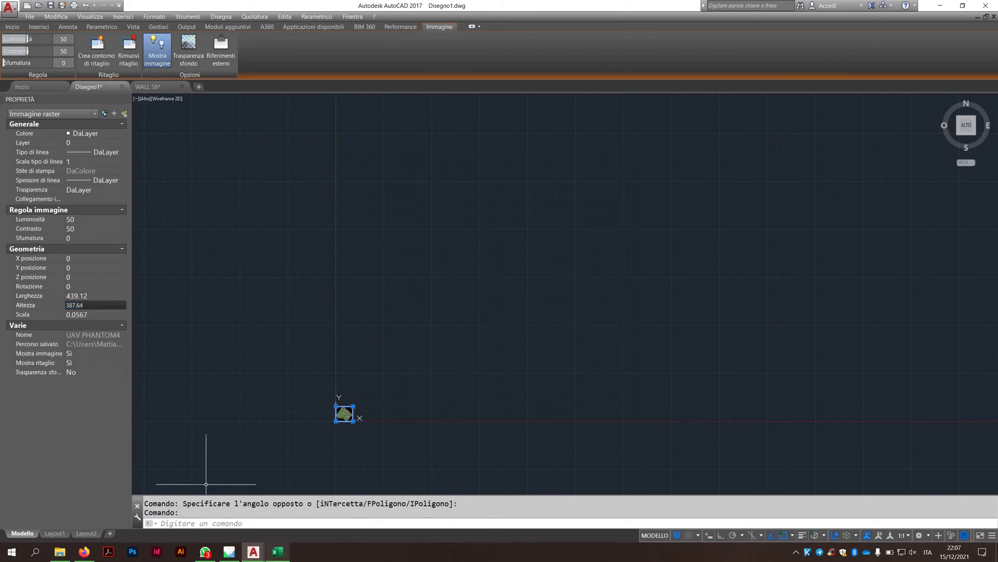
Compare the scaled image's height with the UAV ortho's height in metres in the Excel sheet, then return to AutoCAD and deselect the image
{"action": "scroll", "coordinate": [338, 438], "scroll_direction": "up", "scroll_amount": 2}
{"action": "scroll", "coordinate": [335, 338], "scroll_direction": "up", "scroll_amount": 5}
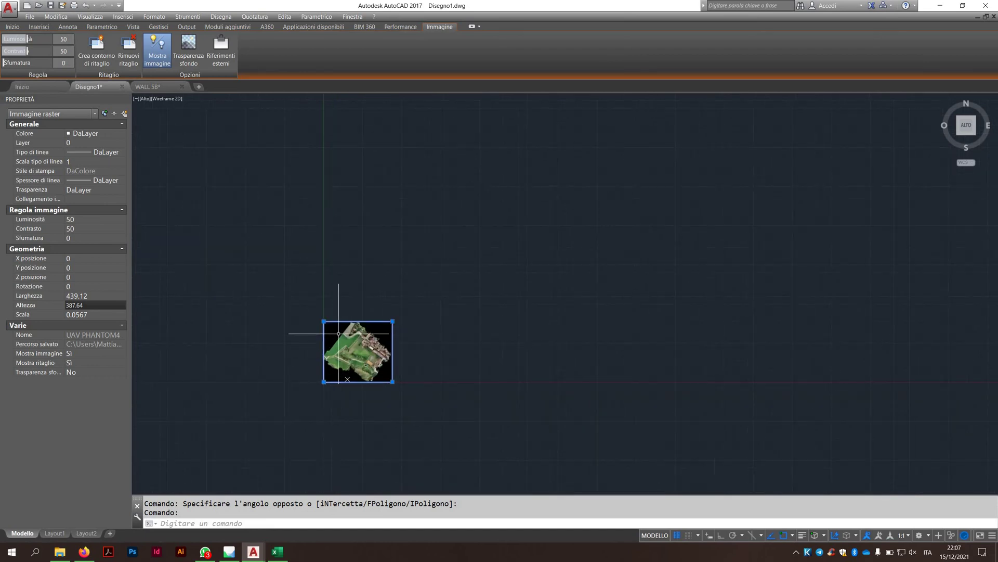
{"action": "left_click", "coordinate": [277, 551]}
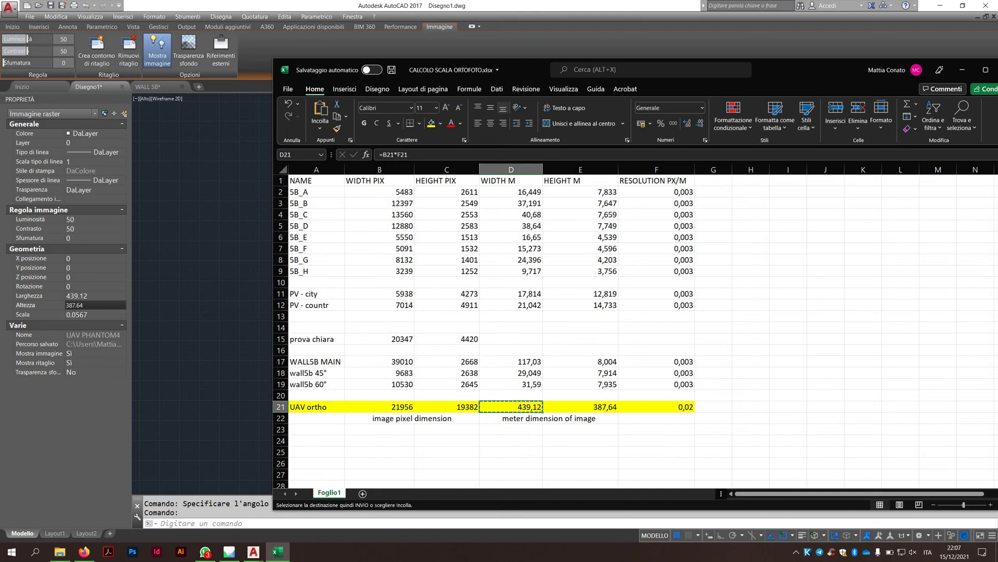
{"action": "key", "text": "alt+Tab"}
{"action": "key", "text": "Escape"}
Select the scaled orthophoto, turn on its background transparency and deselect it
{"action": "scroll", "coordinate": [415, 317], "scroll_direction": "up", "scroll_amount": 4}
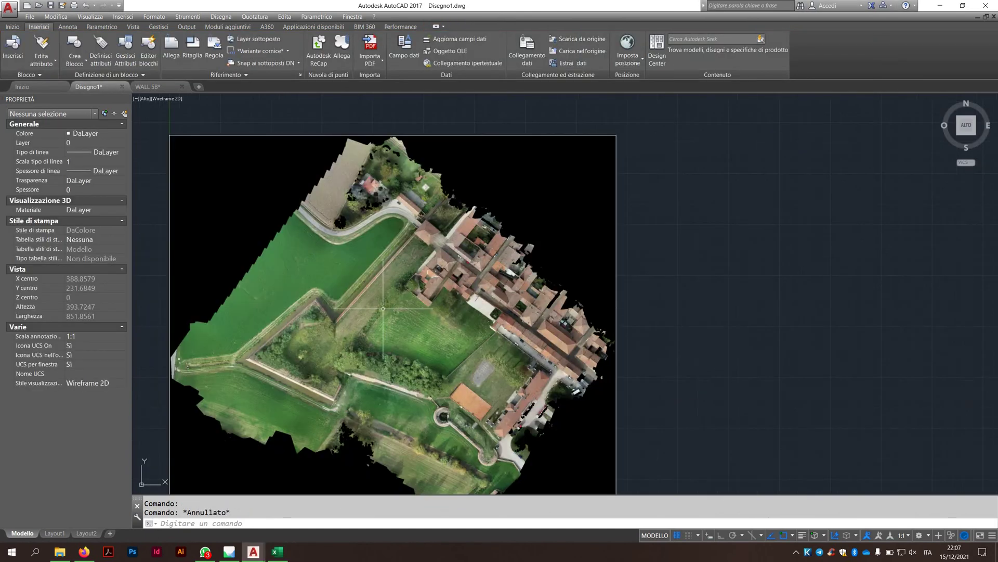
{"action": "middle_click_drag", "start_coordinate": [376, 328], "coordinate": [442, 301]}
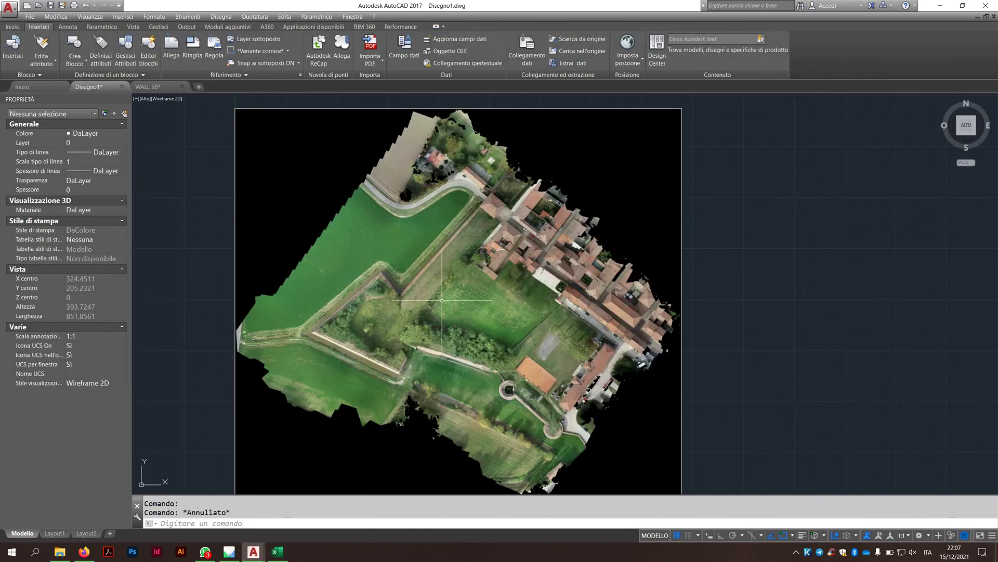
{"action": "left_click", "coordinate": [695, 234]}
{"action": "left_click", "coordinate": [645, 263]}
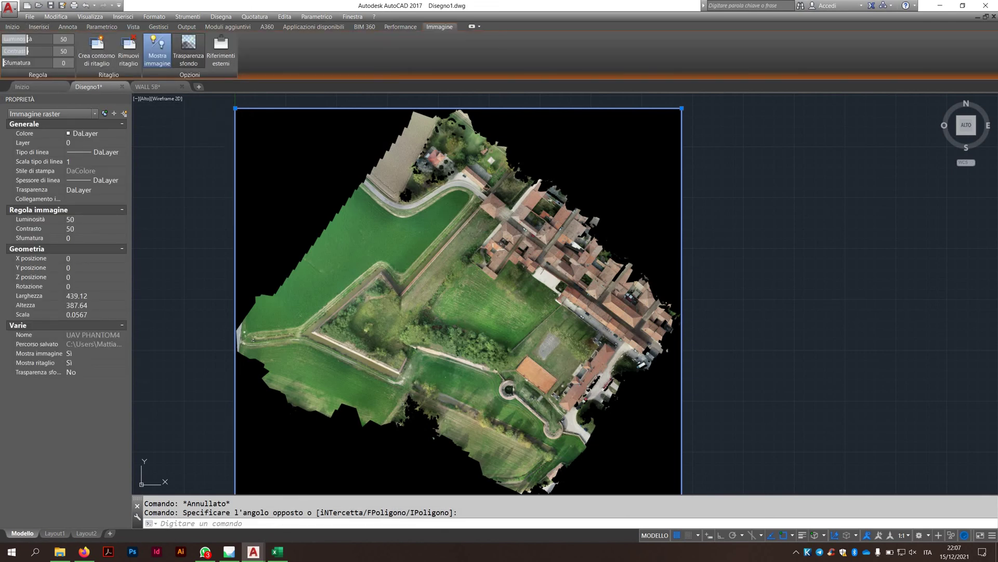
{"action": "left_click", "coordinate": [188, 51]}
{"action": "key", "text": "Escape"}
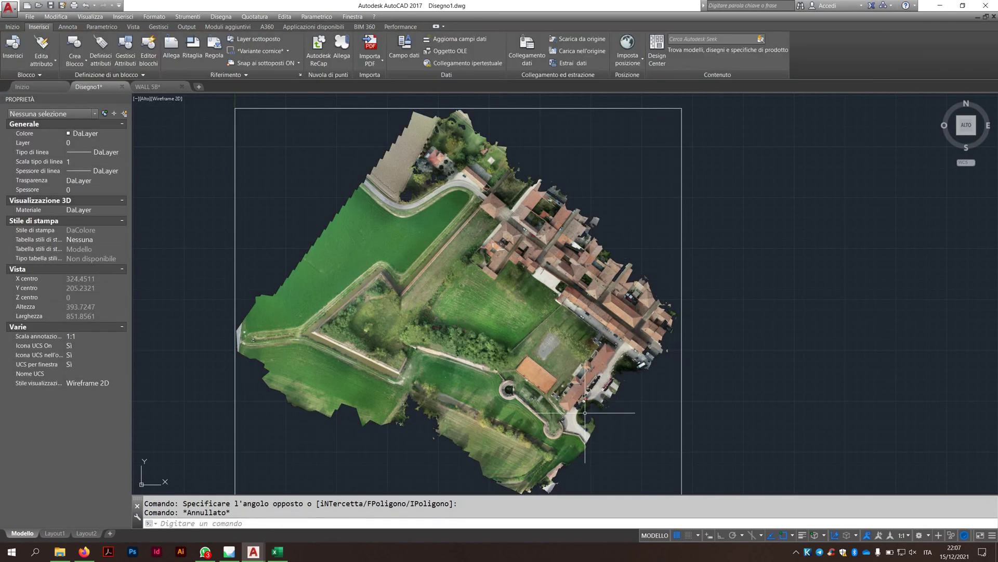
Measure the long outer sideline of the tennis court on the orthophoto, using MISURAGEOM with the Distanza option
{"action": "scroll", "coordinate": [565, 435], "scroll_direction": "up", "scroll_amount": 6}
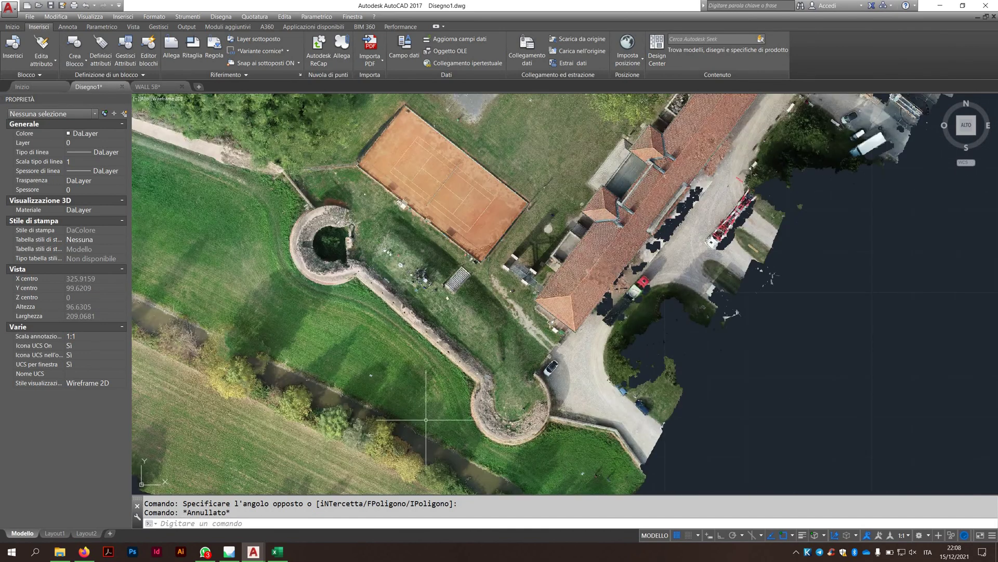
{"action": "scroll", "coordinate": [441, 385], "scroll_direction": "down", "scroll_amount": 3}
{"action": "scroll", "coordinate": [455, 292], "scroll_direction": "up", "scroll_amount": 5}
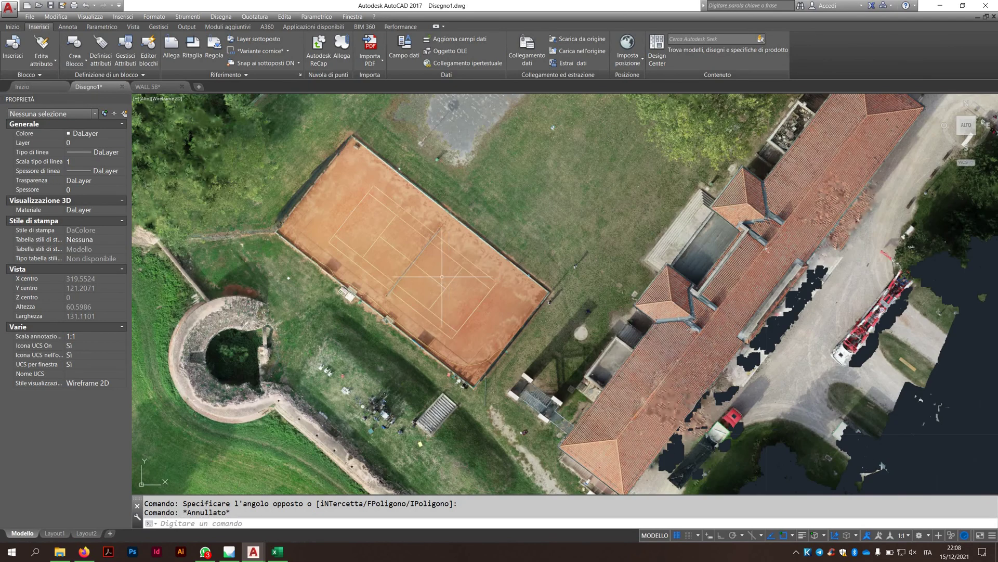
{"action": "middle_click_drag", "start_coordinate": [442, 277], "coordinate": [460, 291]}
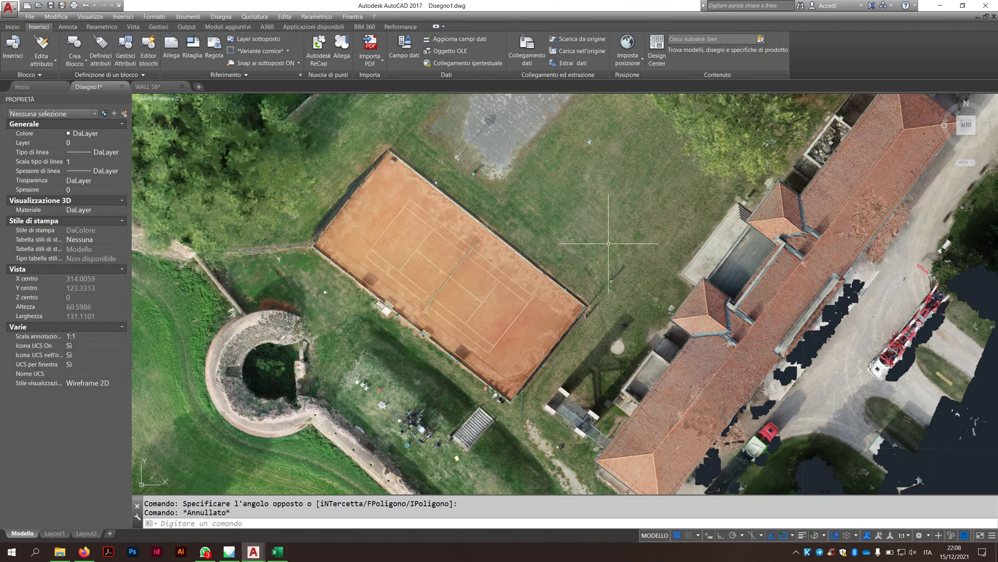
{"action": "type", "text": "mis"}
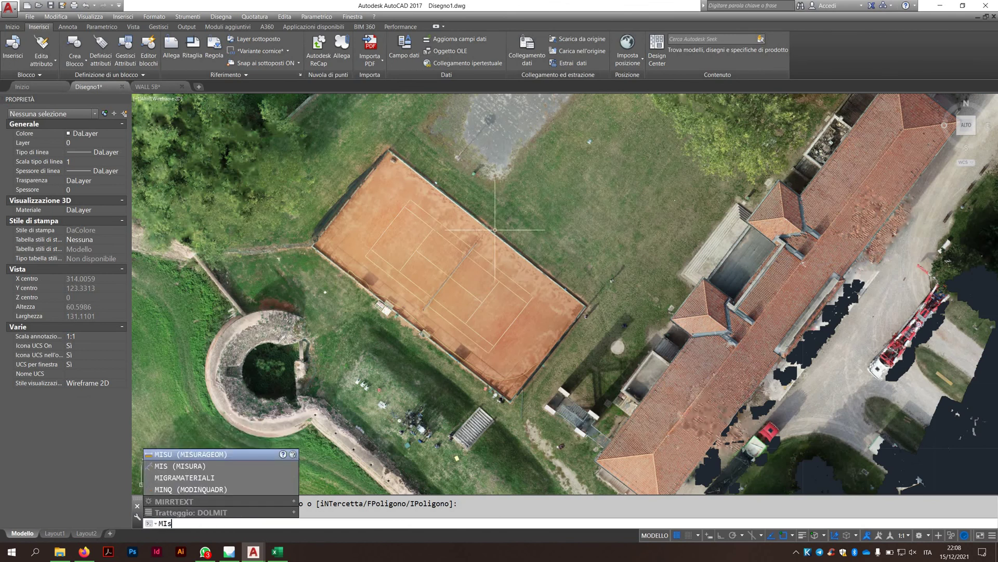
{"action": "type", "text": "u"}
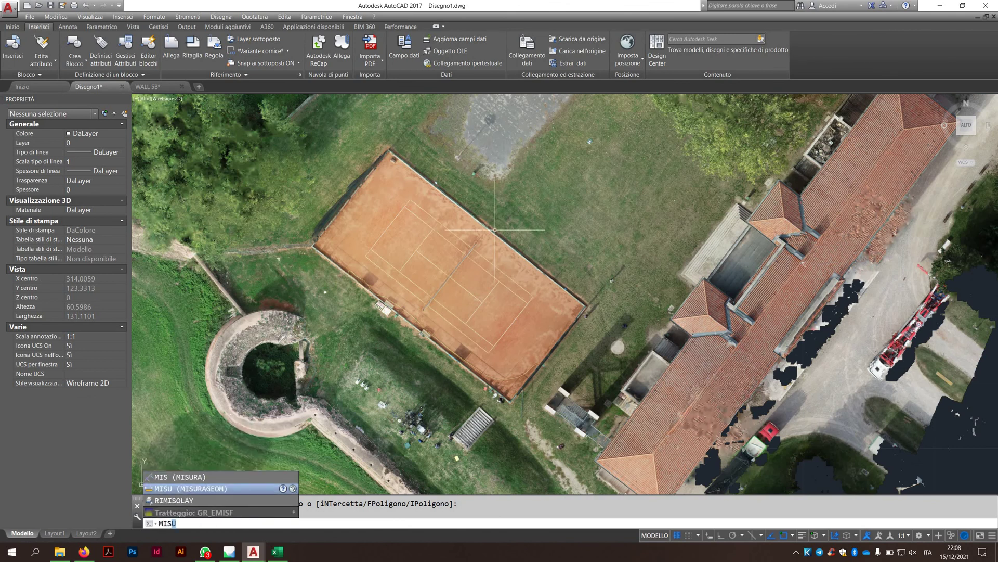
{"action": "key", "text": "Return"}
{"action": "type", "text": "d"}
{"action": "key", "text": "Return"}
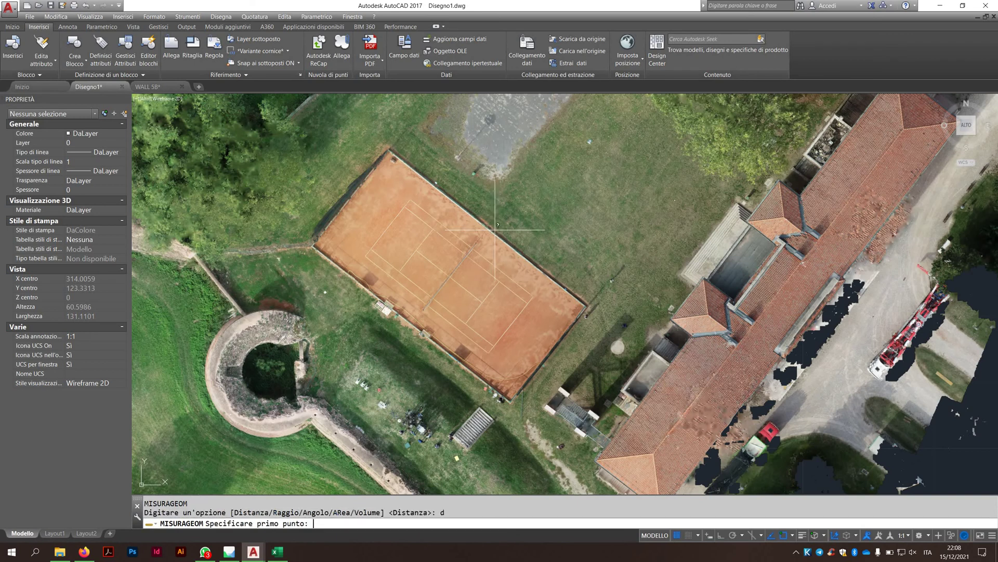
{"action": "scroll", "coordinate": [422, 264], "scroll_direction": "up", "scroll_amount": 2}
{"action": "middle_click_drag", "start_coordinate": [422, 265], "coordinate": [393, 272]}
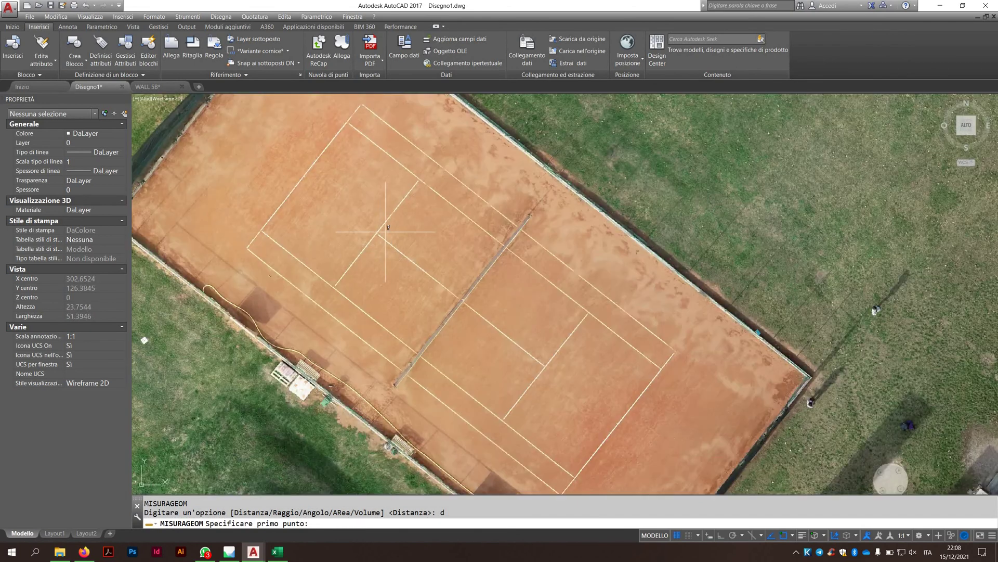
{"action": "left_click", "coordinate": [362, 106]}
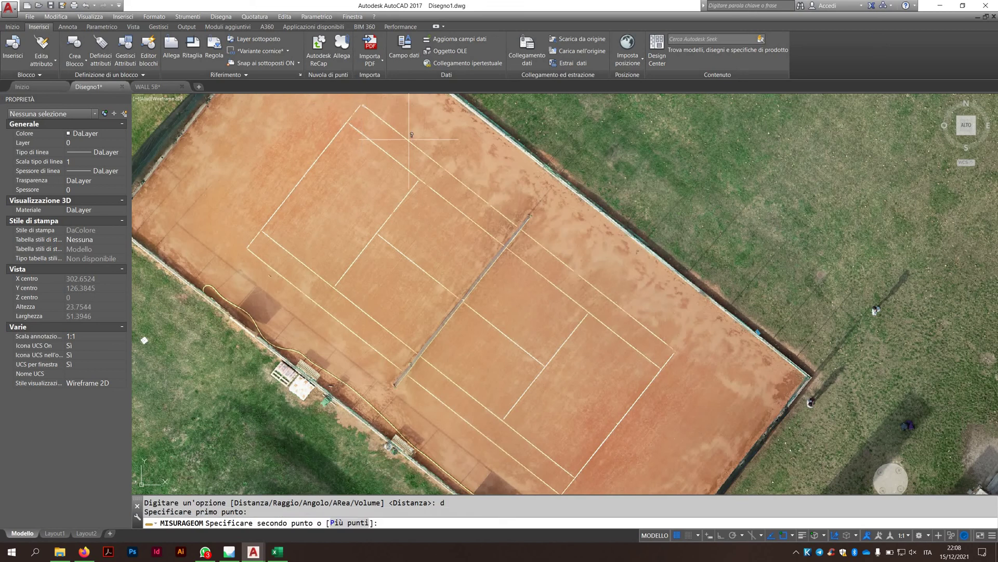
{"action": "left_click", "coordinate": [676, 352]}
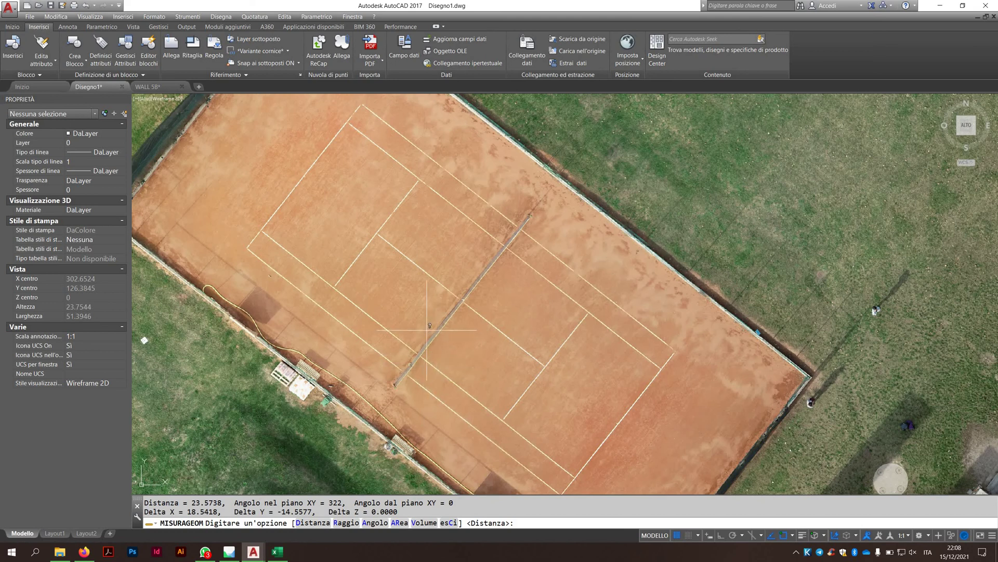
{"action": "key", "text": "Escape"}
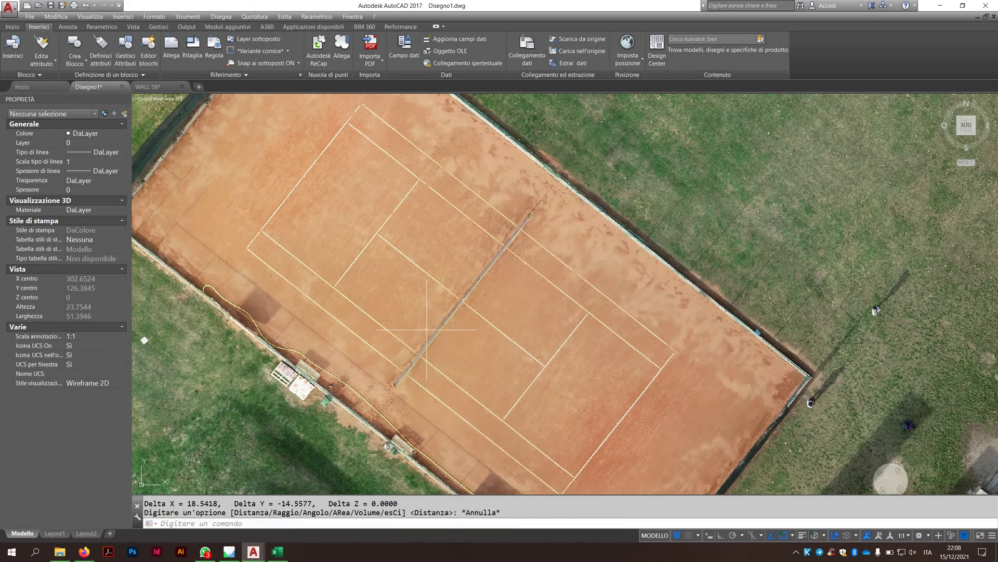
Select the UAV PHANTOM4 image to show its geometry and switch to Excel to compare it with the UAV ortho's metre dimensions
{"action": "scroll", "coordinate": [421, 275], "scroll_direction": "down", "scroll_amount": 2}
{"action": "middle_click_drag", "start_coordinate": [567, 324], "coordinate": [389, 348]}
{"action": "middle_click_drag", "start_coordinate": [536, 226], "coordinate": [432, 365]}
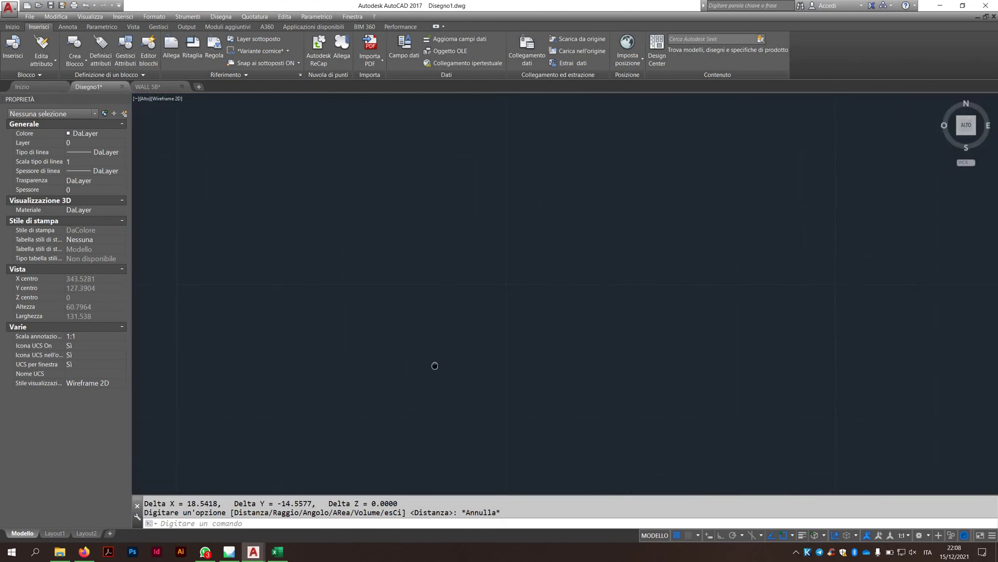
{"action": "middle_click_drag", "start_coordinate": [559, 253], "coordinate": [461, 339]}
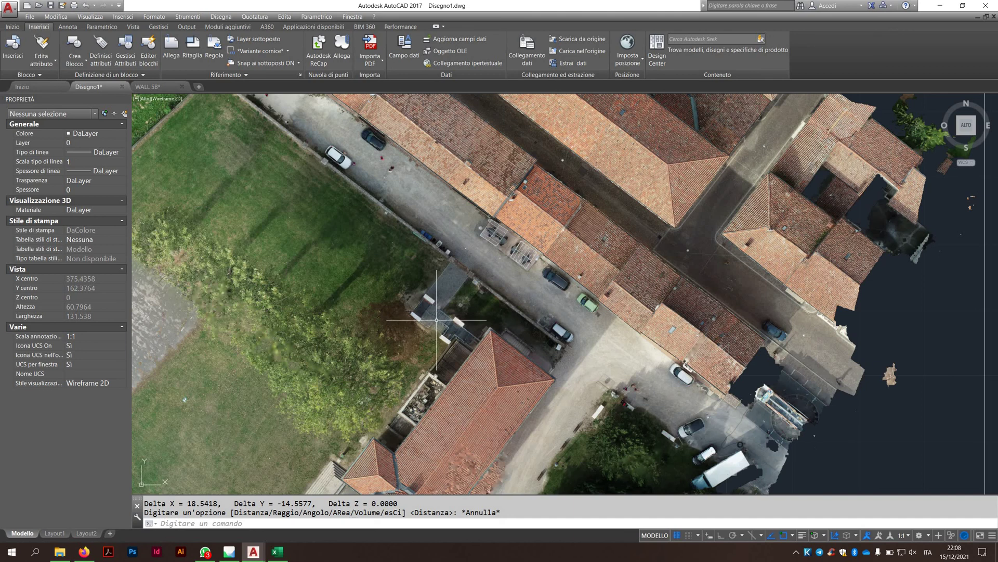
{"action": "scroll", "coordinate": [437, 319], "scroll_direction": "down", "scroll_amount": 5}
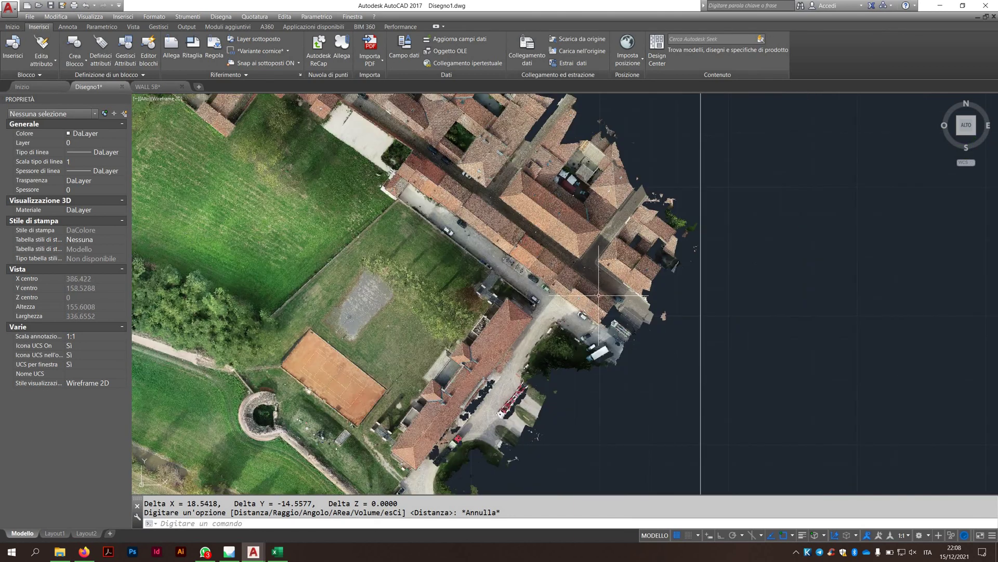
{"action": "scroll", "coordinate": [869, 371], "scroll_direction": "down", "scroll_amount": 3}
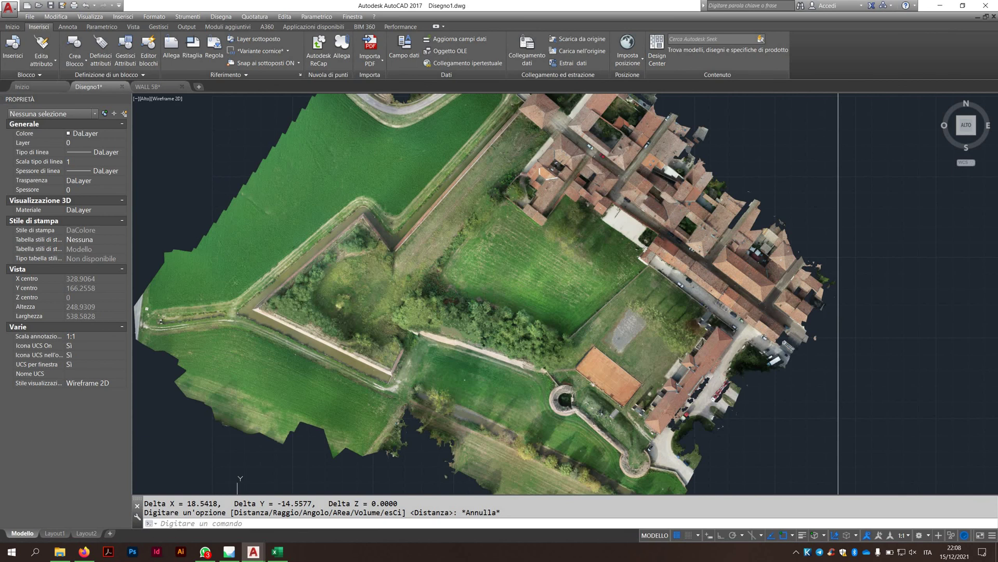
{"action": "left_click", "coordinate": [865, 238]}
{"action": "left_click", "coordinate": [808, 266]}
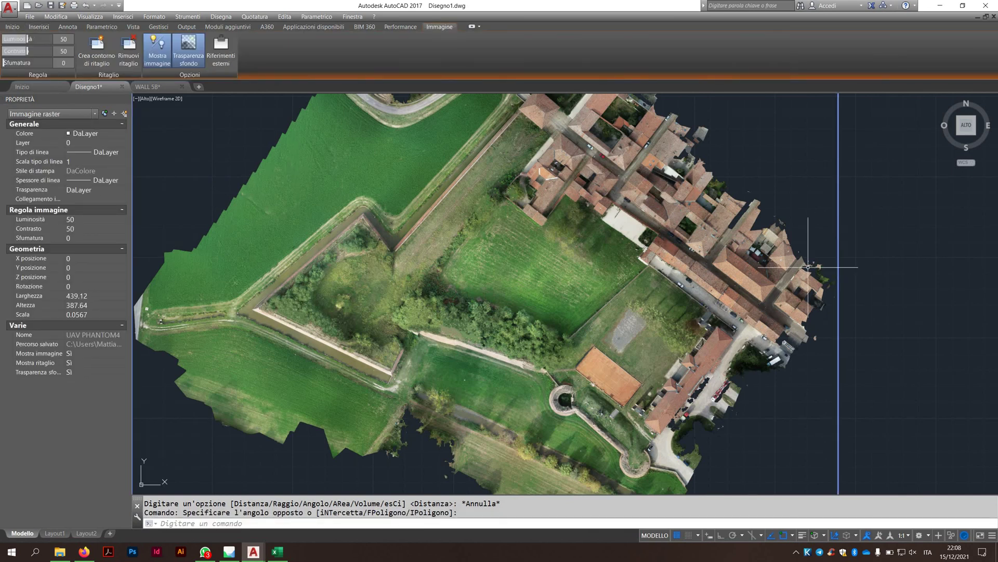
{"action": "left_click", "coordinate": [277, 551]}
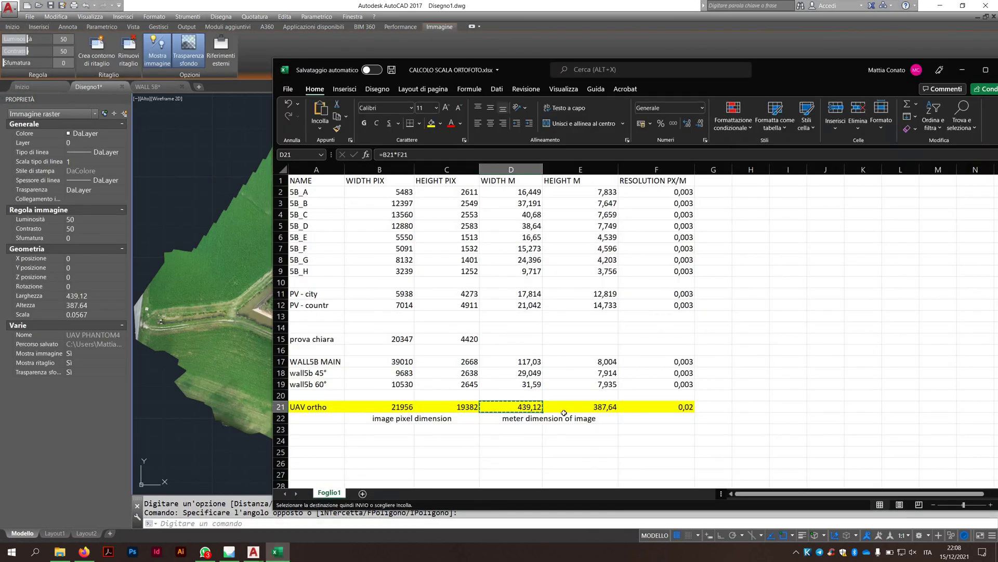